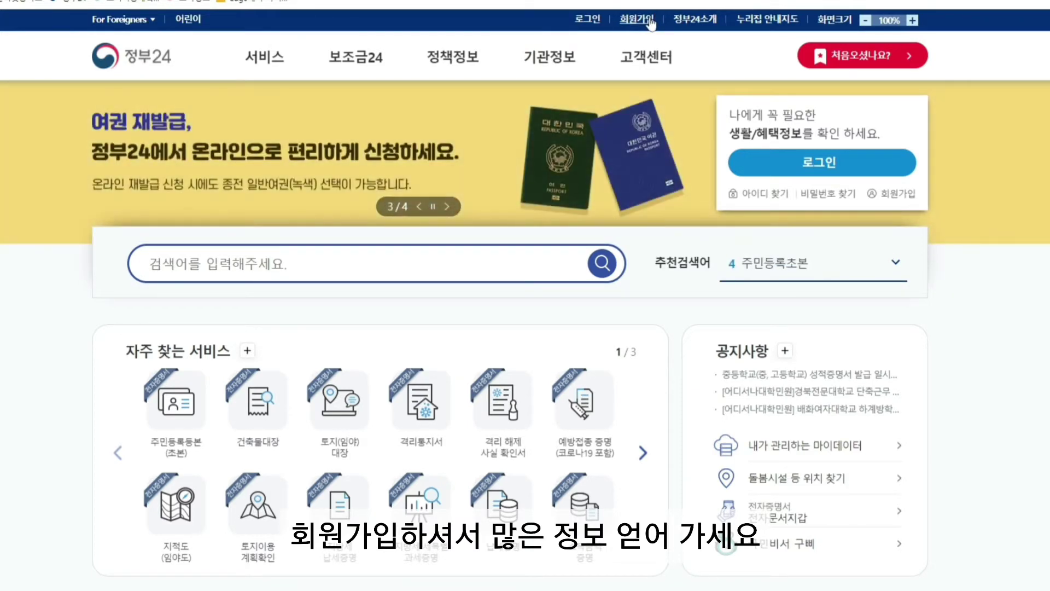
Log in to the site and open 건축물대장 among the frequently used services.
left_click(595, 21)
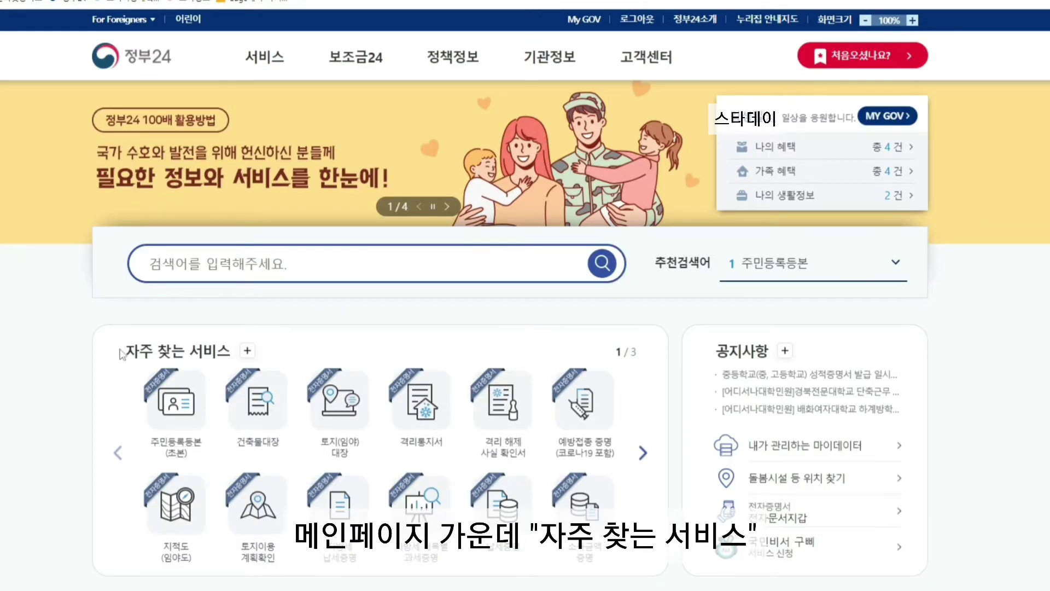
left_click_drag(120, 349, 230, 357)
left_click(231, 357)
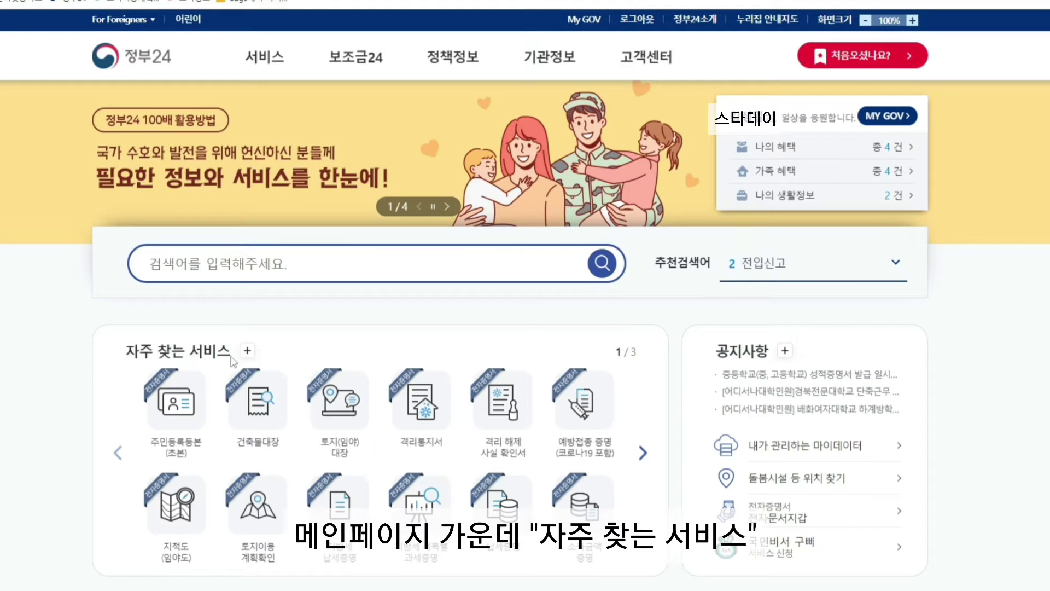
triple_click(229, 353)
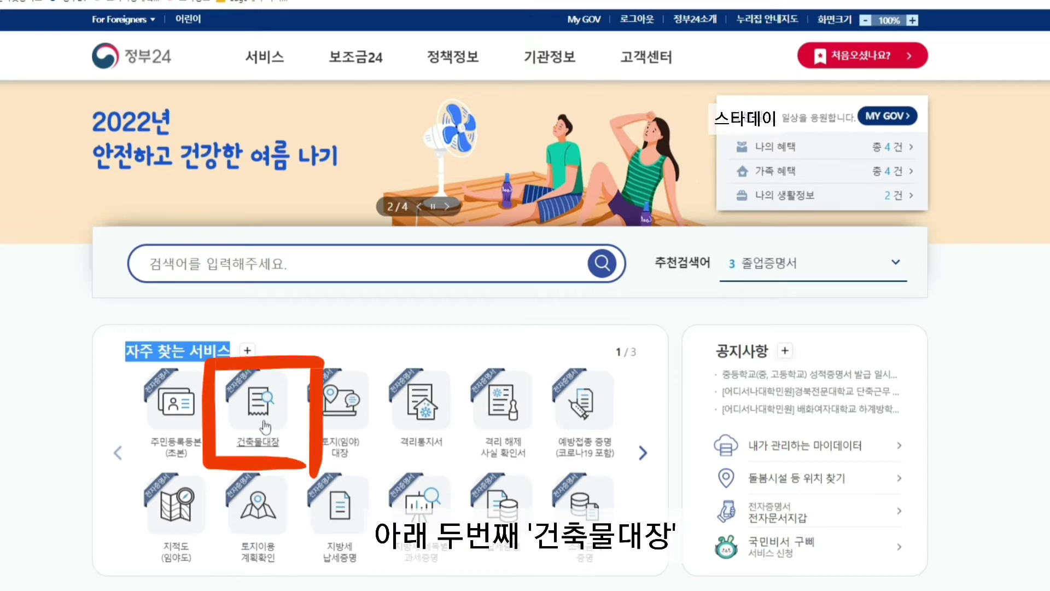
left_click(266, 425)
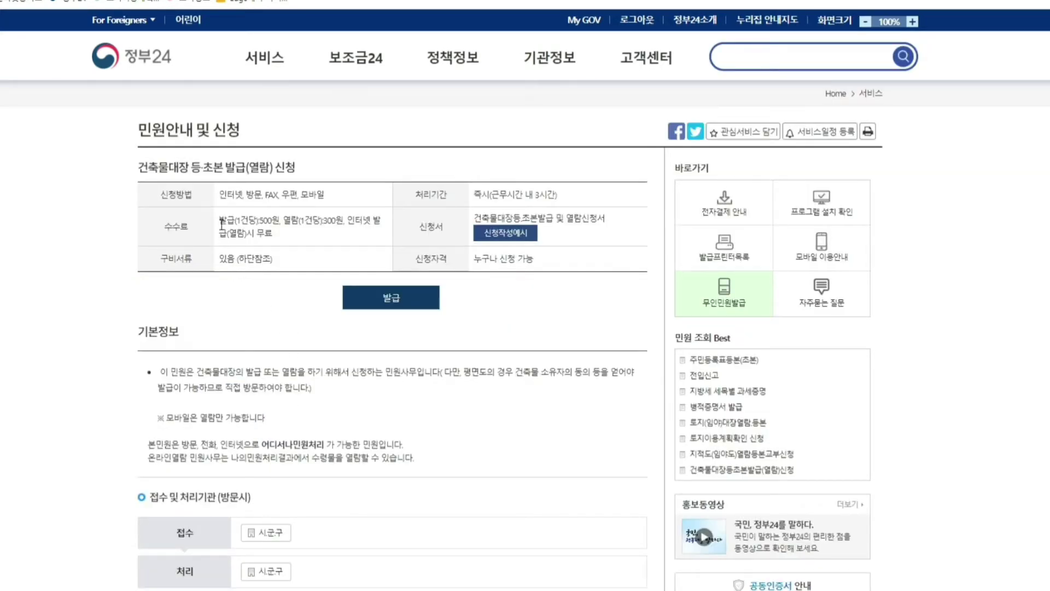
Check the in-person and internet fees for the building register, and start its issuance application.
left_click_drag(220, 221, 396, 209)
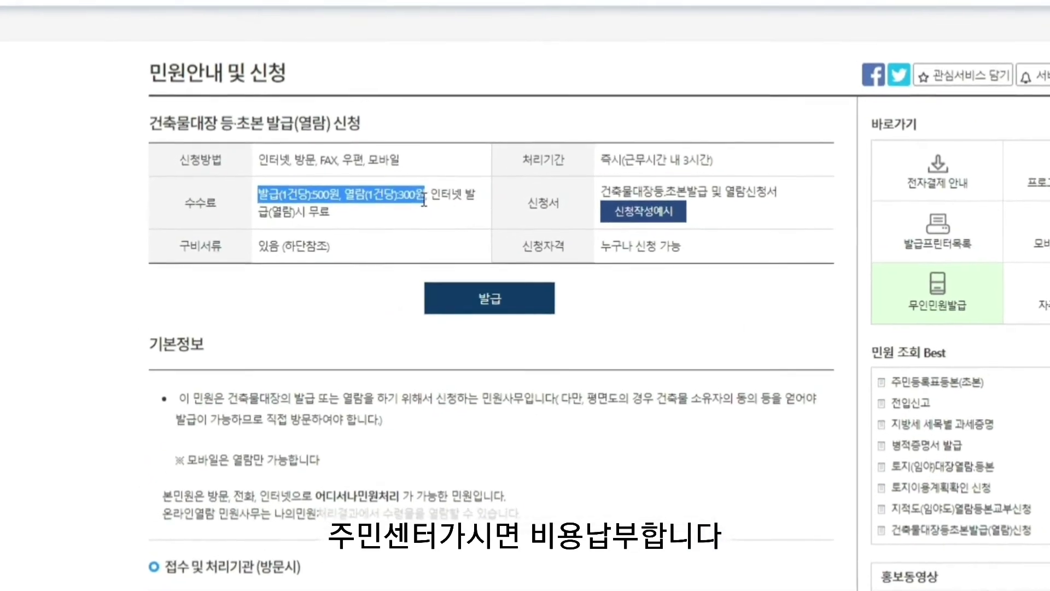
left_click_drag(469, 186, 502, 213)
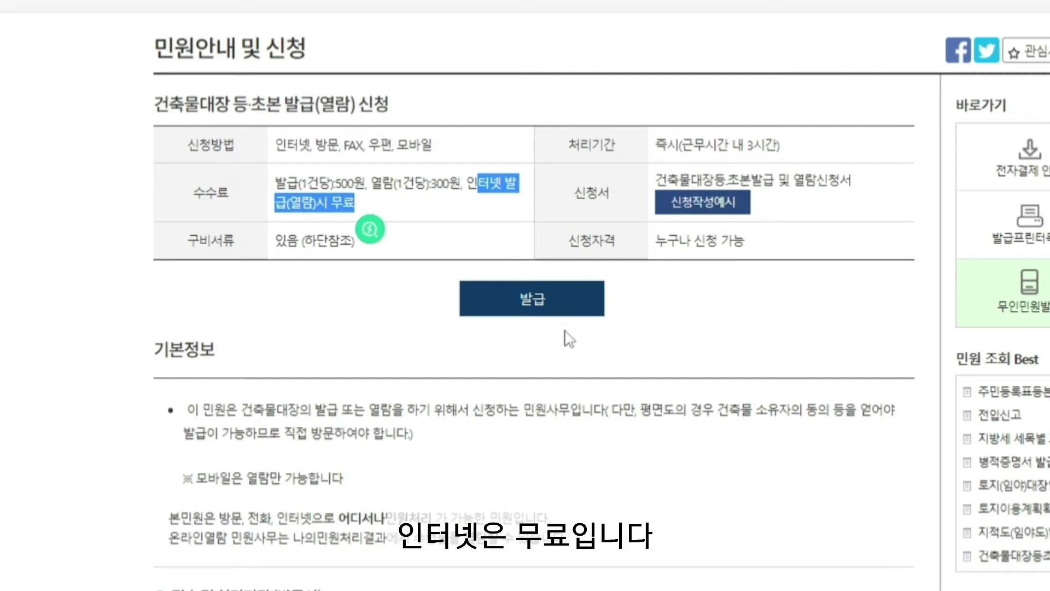
left_click(569, 299)
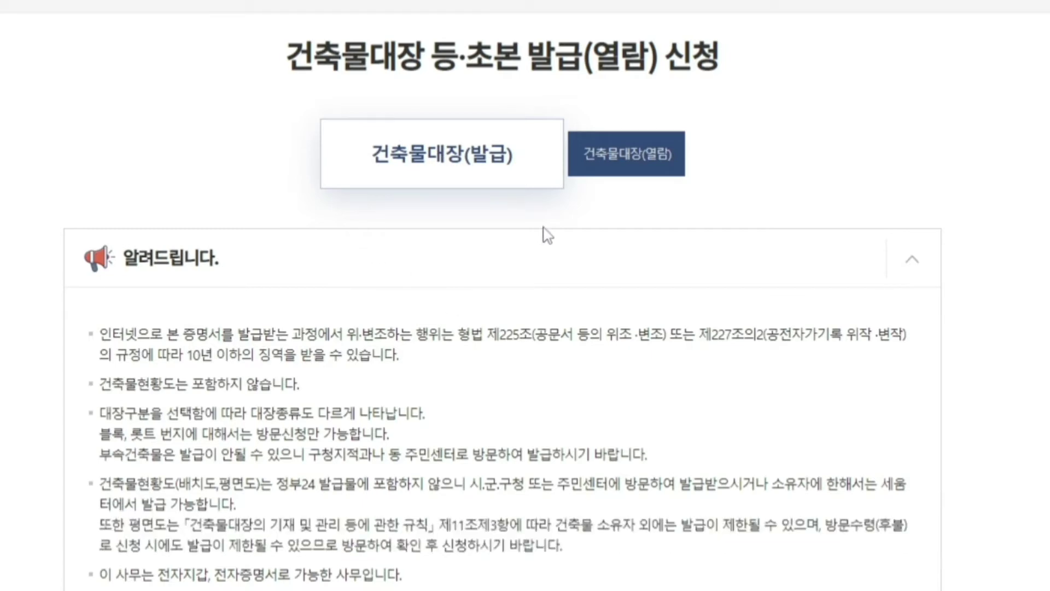
Open the address search for 건축물소재지 in the 건축물대장(발급) form and search for the building's address.
scroll(503, 286, "down", 3)
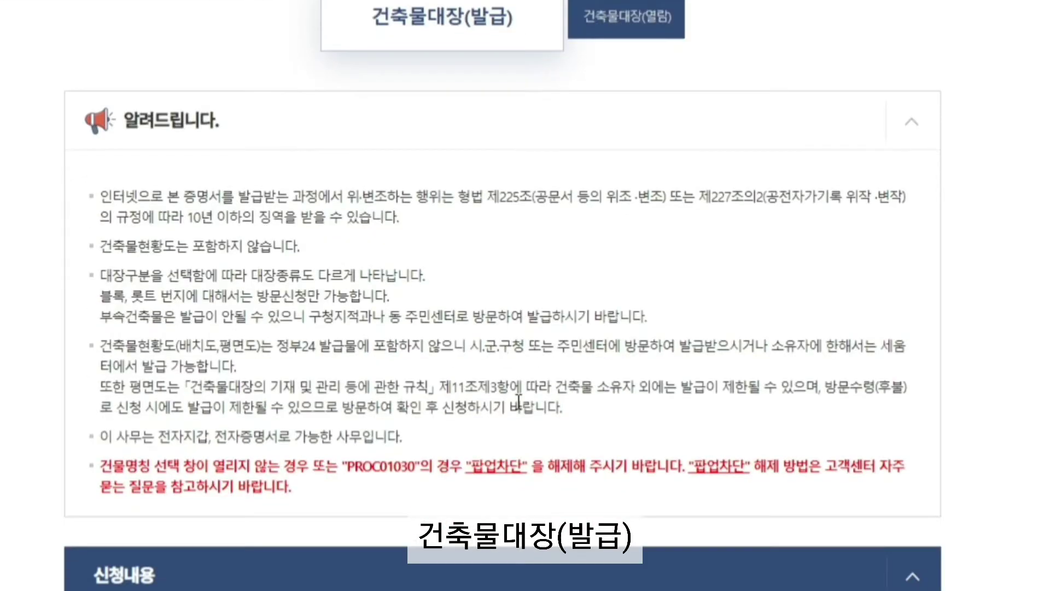
scroll(519, 383, "down", 3)
left_click(662, 477)
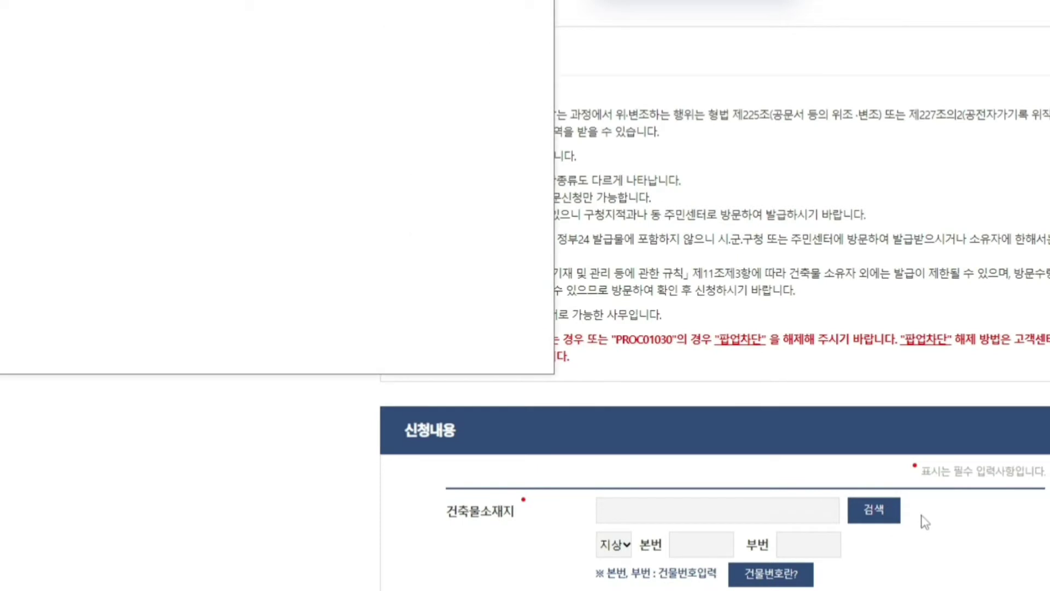
left_click(137, 244)
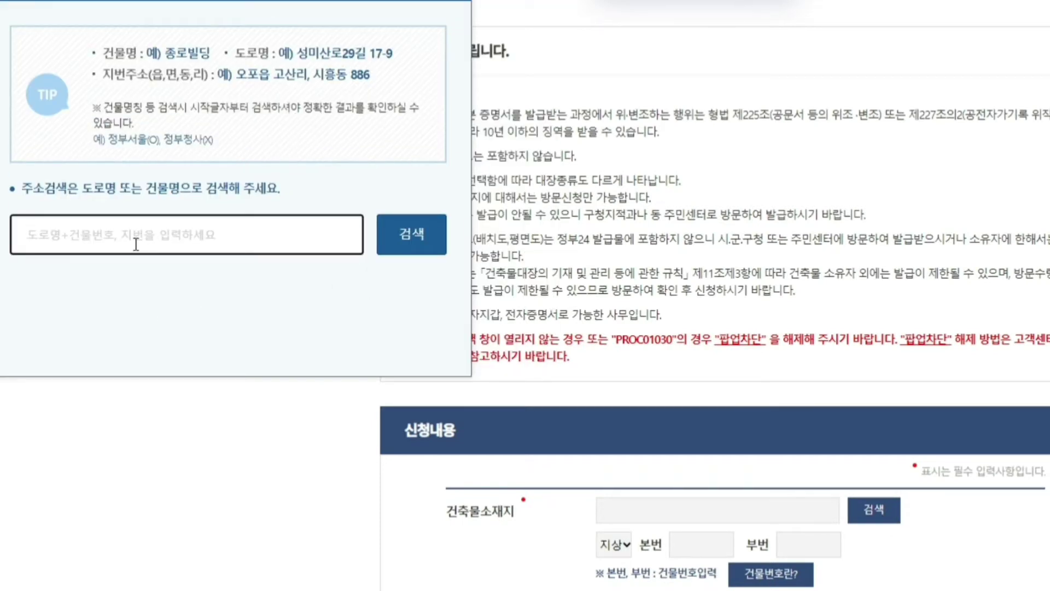
type("스타데이")
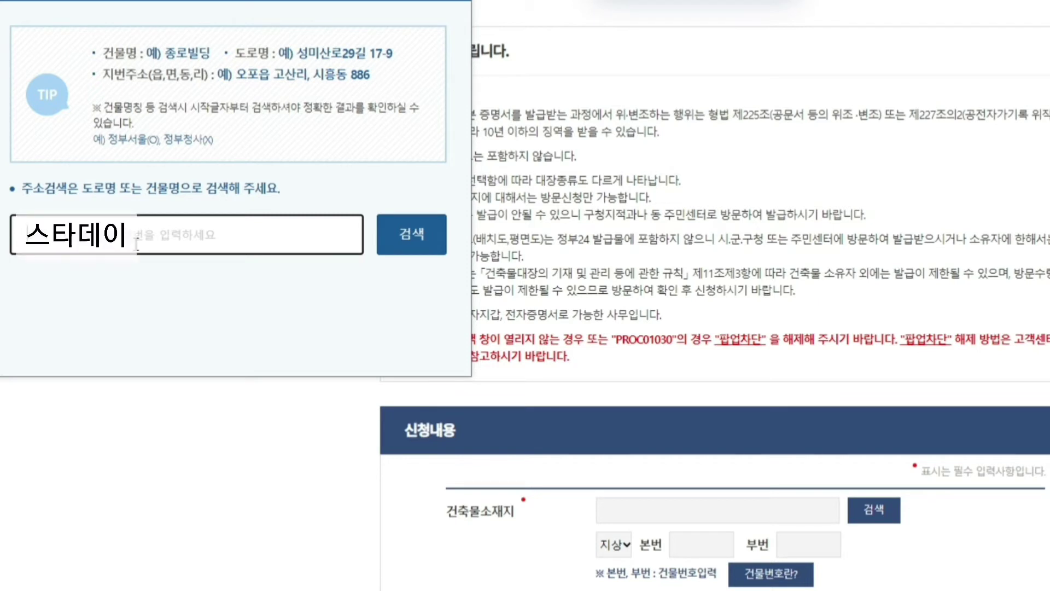
key("Return")
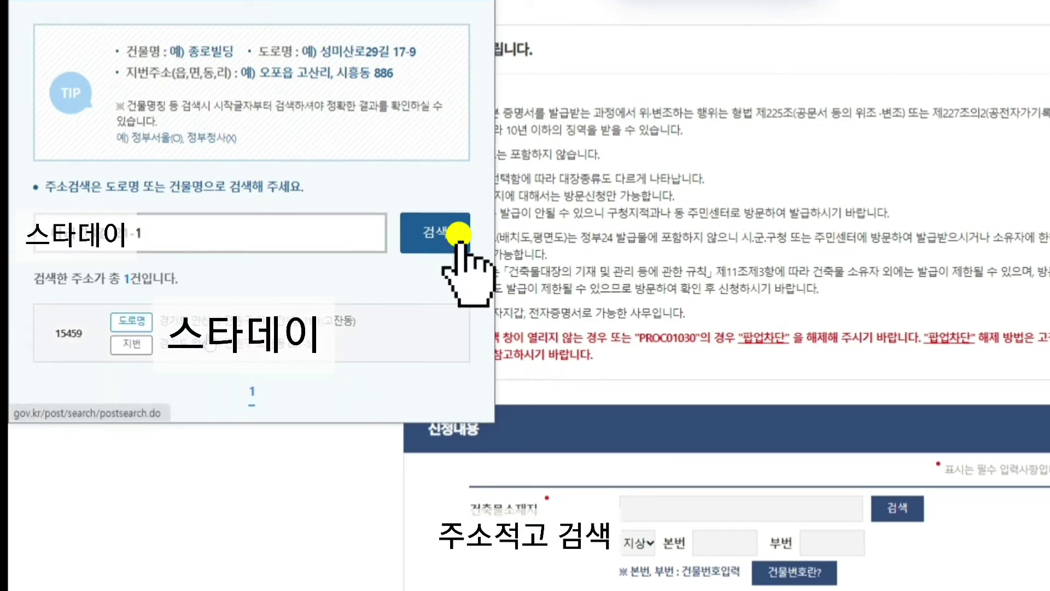
Choose the found address and the processing office listed under 행정처리기관 to fill in 건축물소재지.
left_click(188, 340)
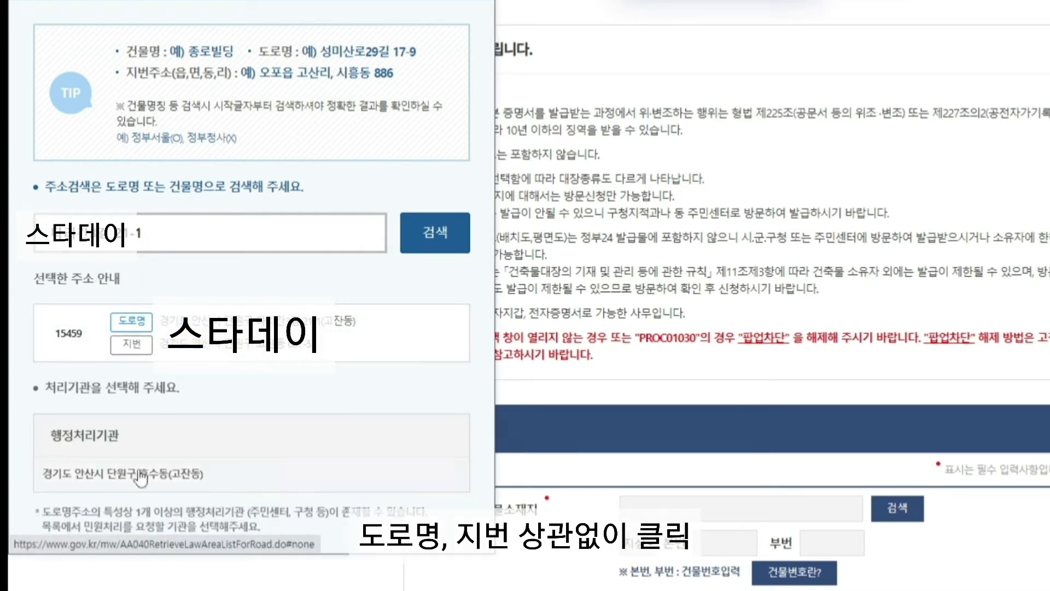
left_click_drag(118, 436, 45, 437)
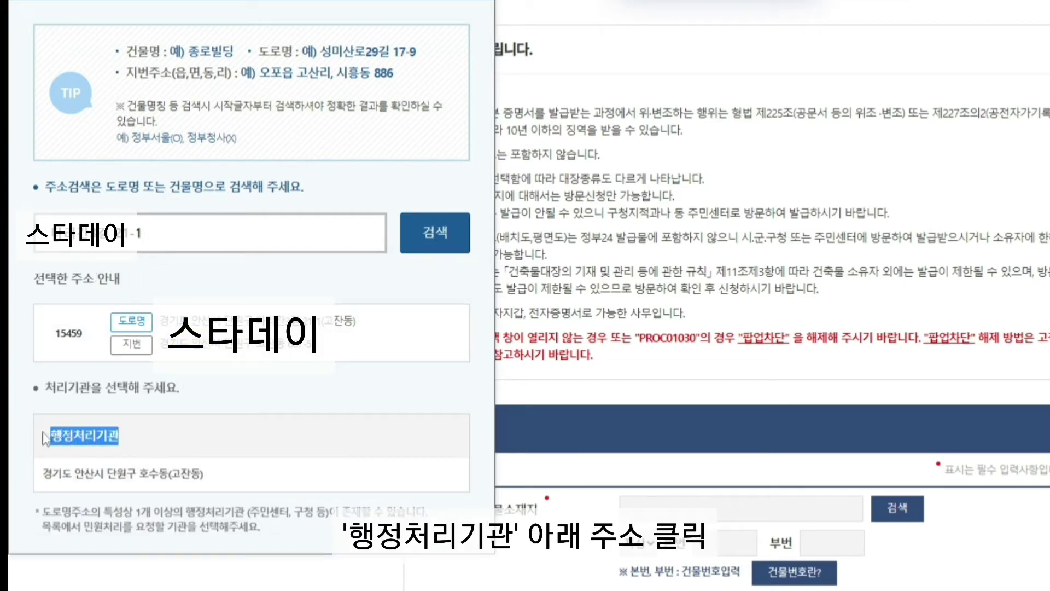
left_click(86, 476)
scroll(82, 476, "down", 4)
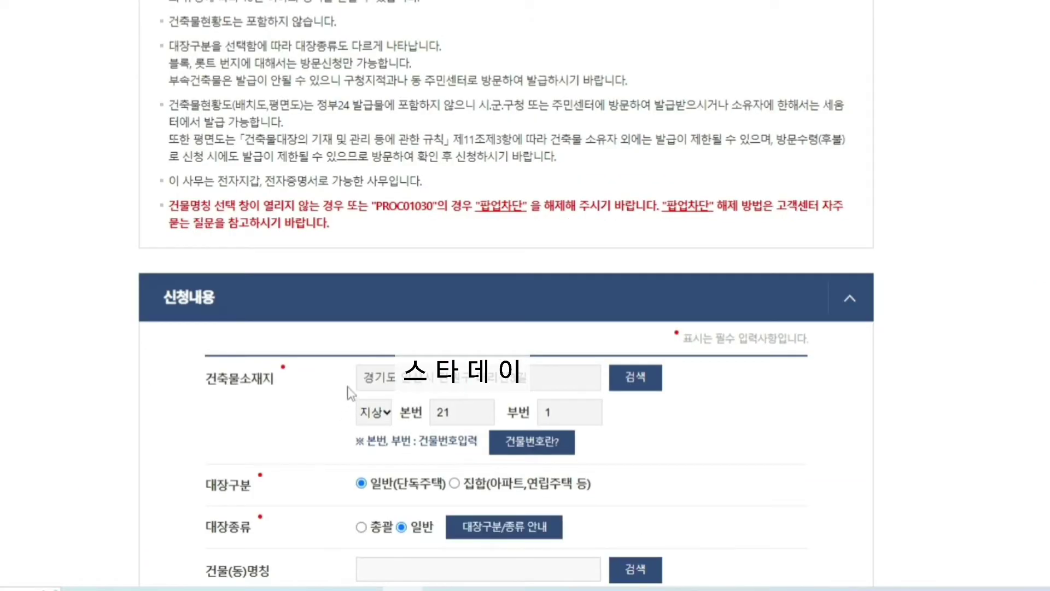
Review the filled-in building location and compare the 대장구분 options 일반(단독주택) and 집합(아파트,연립주택 등).
left_click_drag(347, 386, 648, 433)
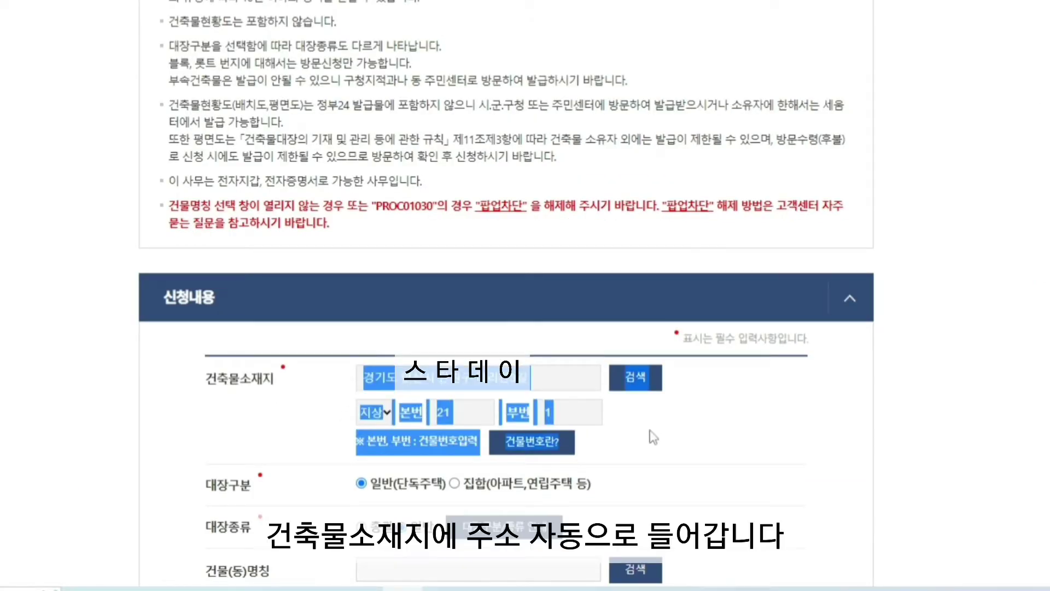
left_click(689, 445)
scroll(690, 446, "down", 4)
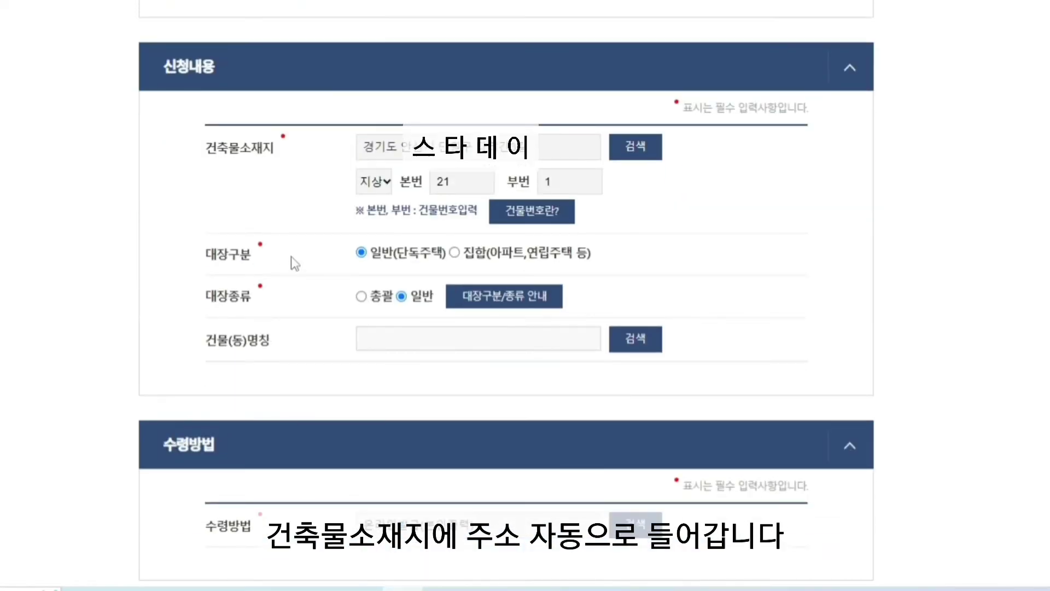
left_click_drag(204, 265, 629, 276)
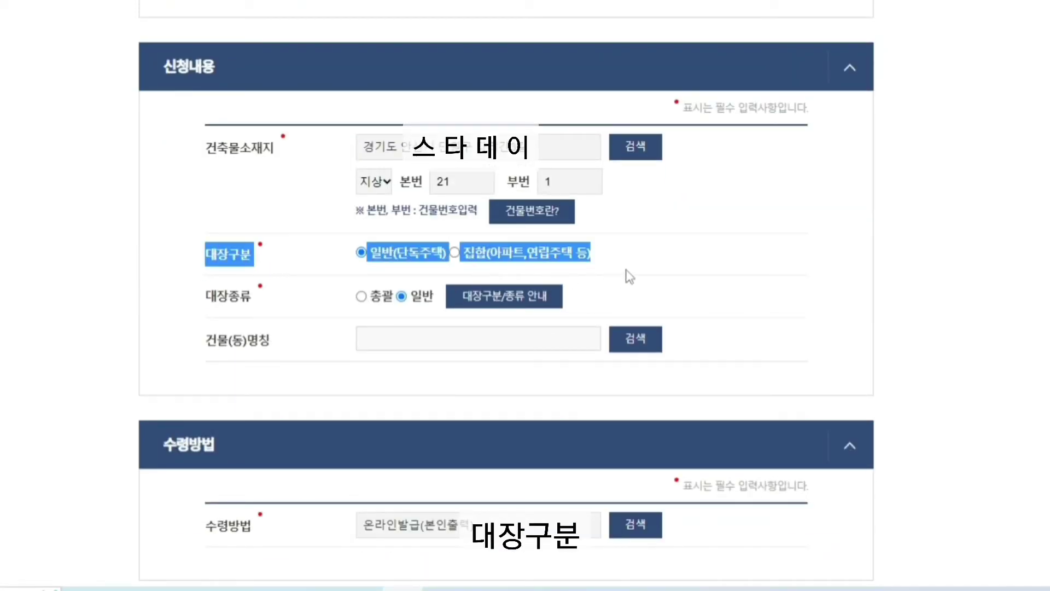
left_click(656, 272)
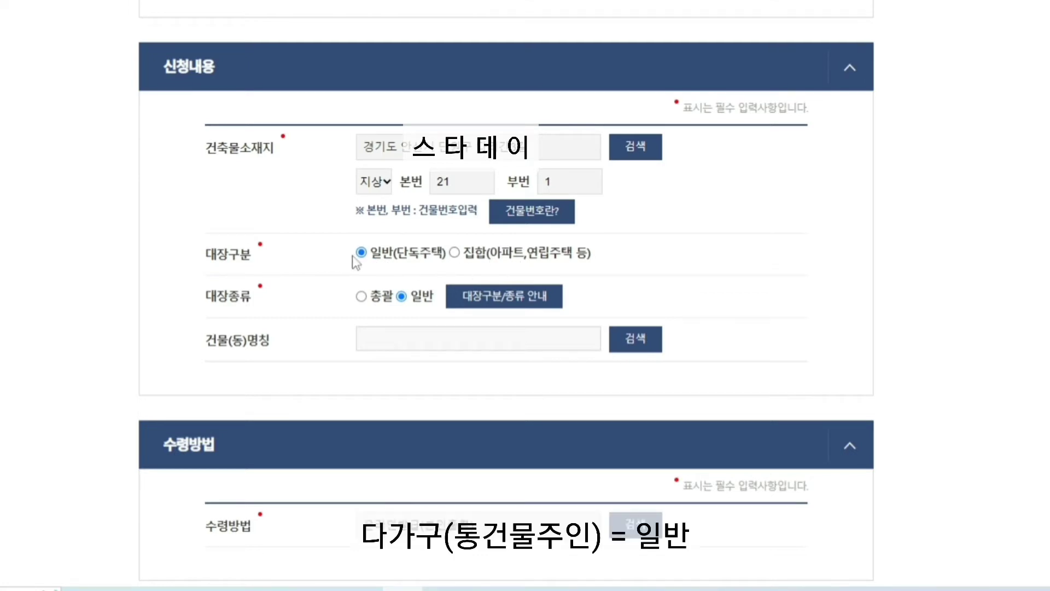
left_click_drag(353, 257, 455, 269)
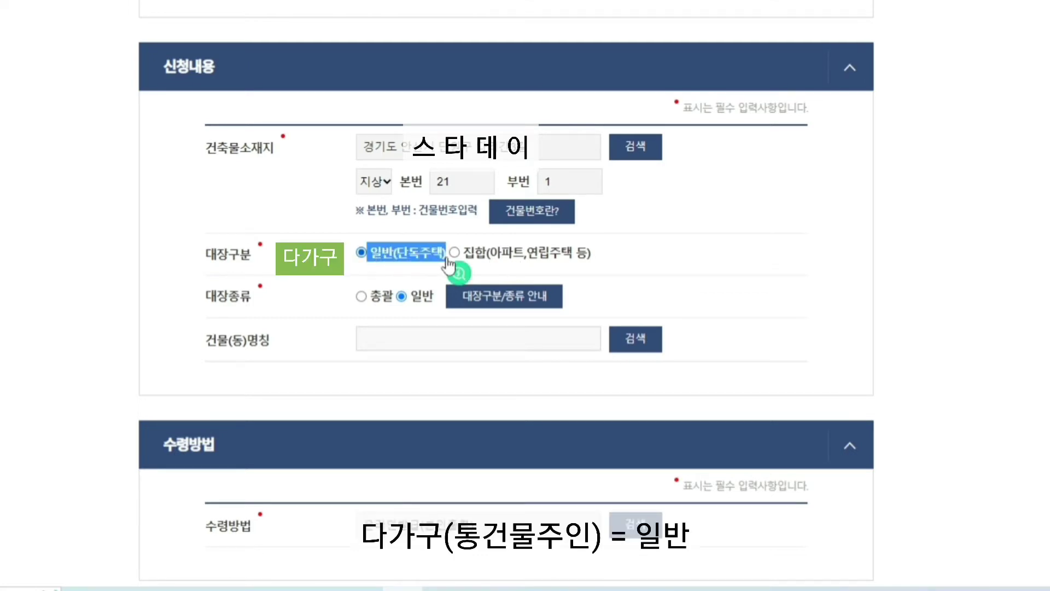
left_click_drag(591, 255, 461, 263)
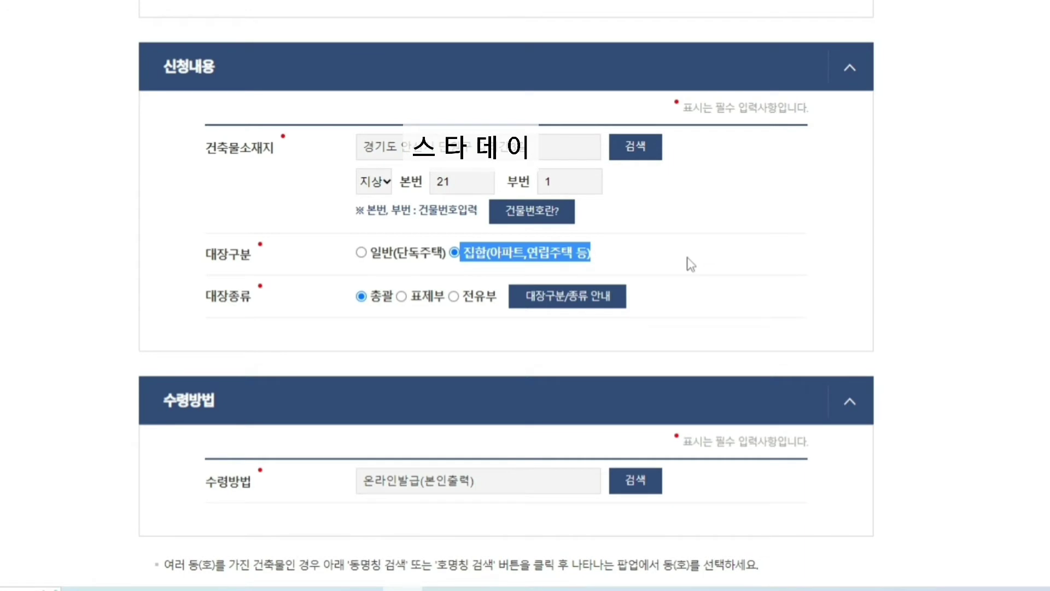
Try the application with 대장구분 set to 집합(아파트,연립주택 등) and 대장종류 set to 전유부, looking up the building name.
left_click(361, 253)
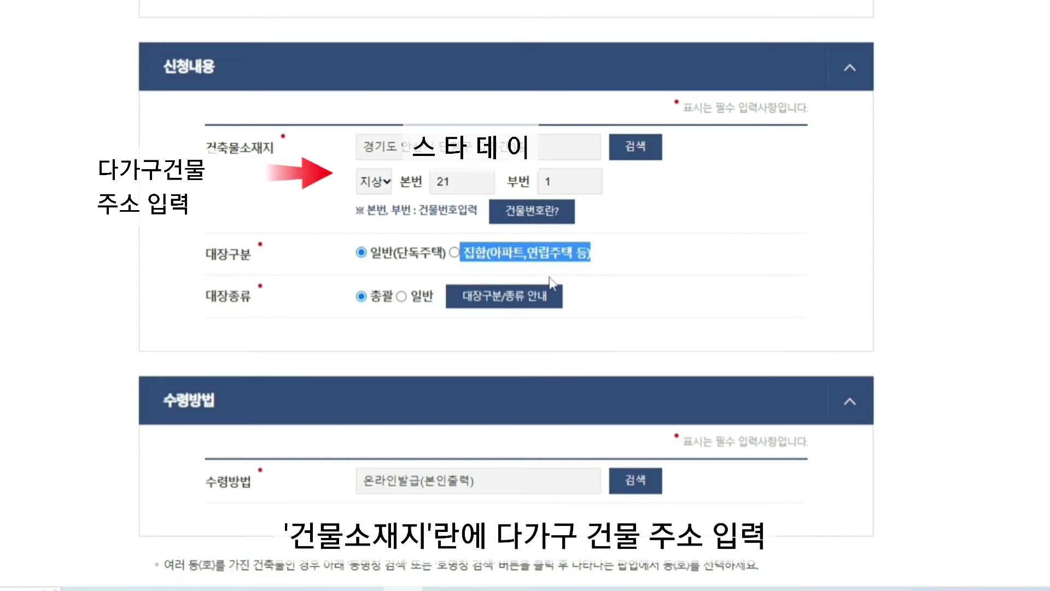
left_click(585, 256)
left_click(454, 253)
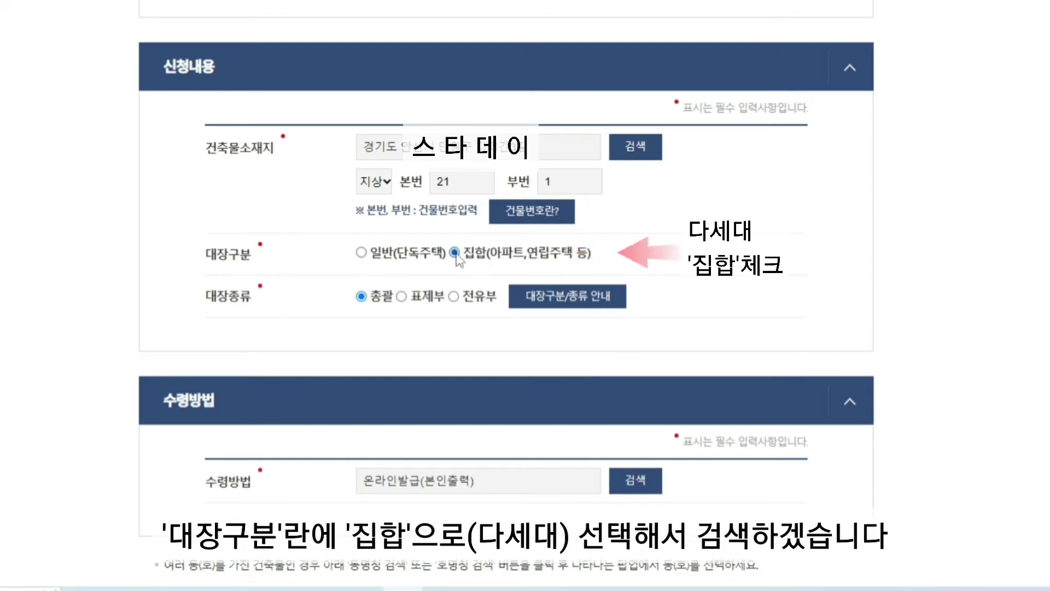
left_click(454, 296)
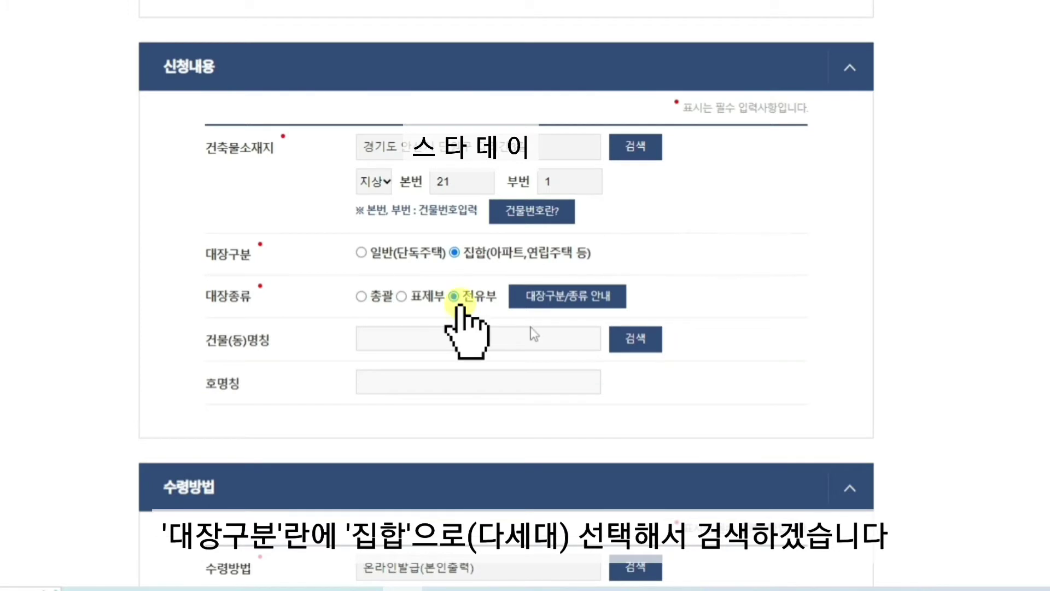
left_click(639, 349)
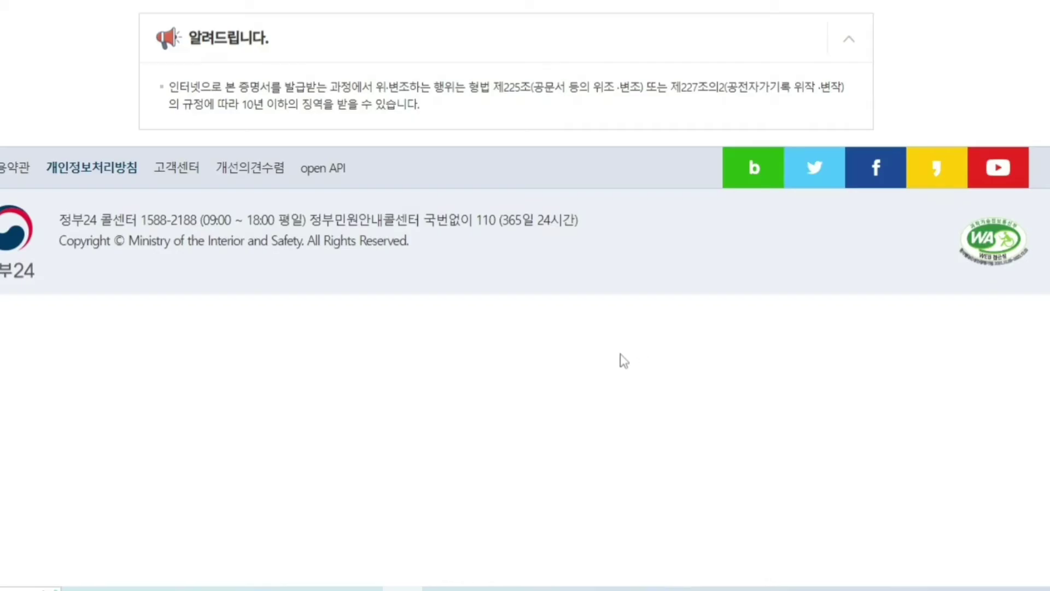
Examine the notice about the address below the application form and recheck the 건축물소재지 fields.
scroll(610, 364, "down", 5)
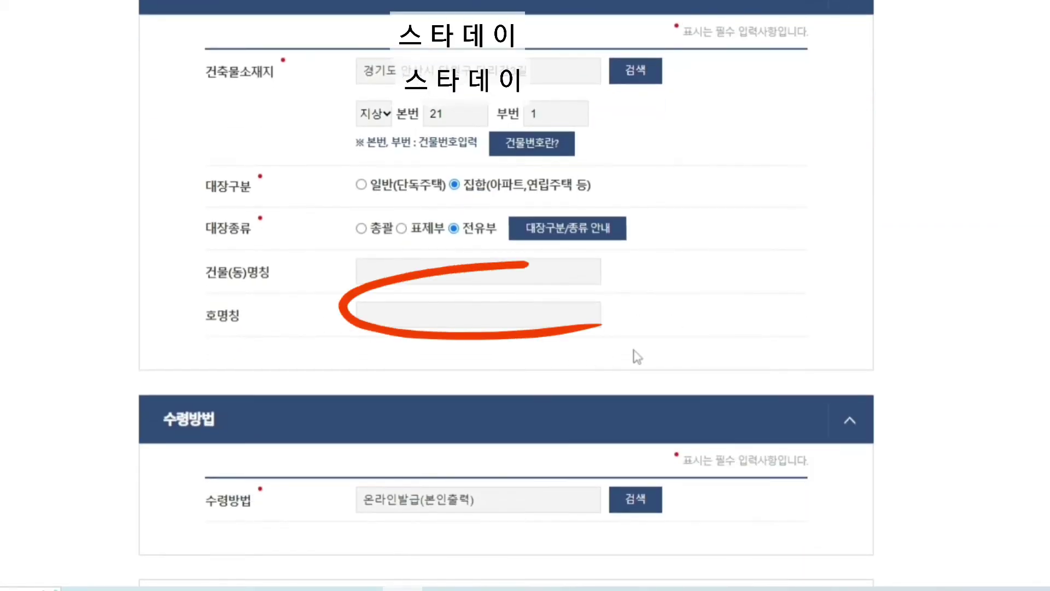
scroll(637, 356, "down", 10)
left_click_drag(202, 273, 638, 299)
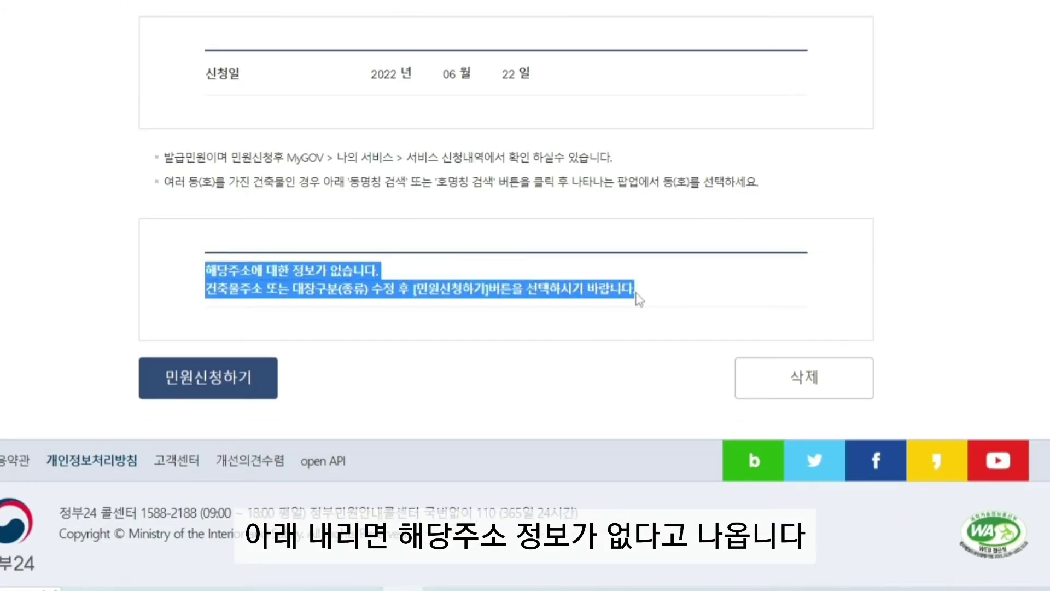
scroll(649, 304, "up", 10)
left_click_drag(416, 108, 604, 145)
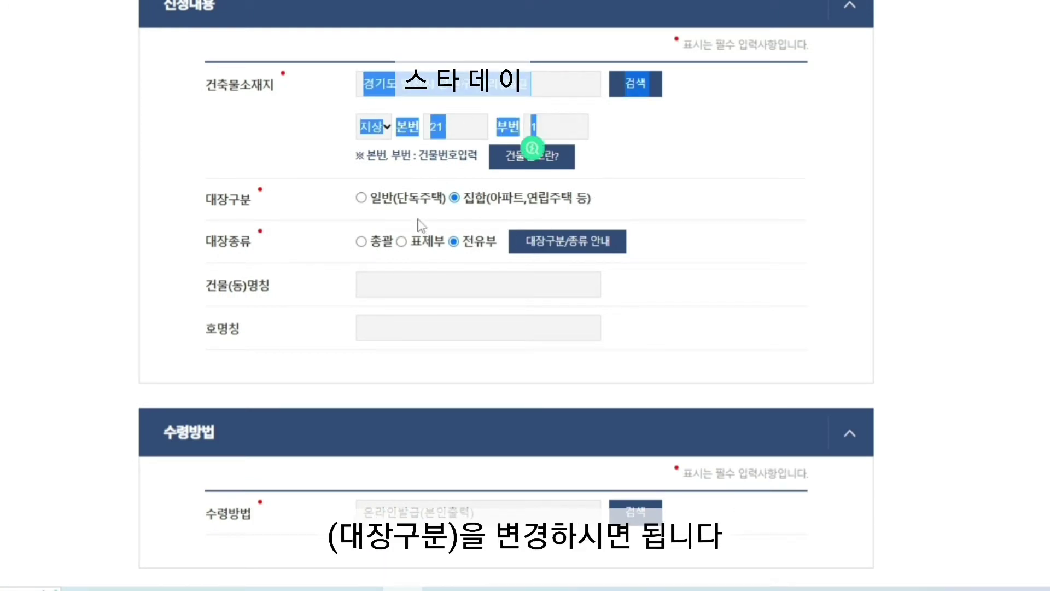
Set 대장구분 to 일반(단독주택) and 대장종류 to 일반, and choose the 동명칭없음(근린생활시설/다가구주택) entry as the building name.
left_click(361, 197)
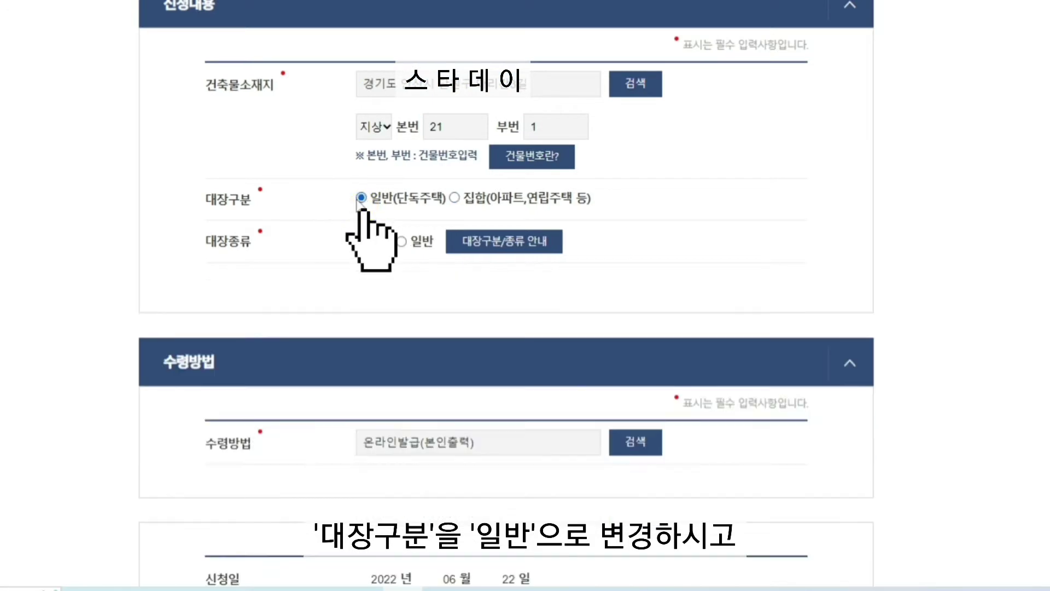
left_click(401, 241)
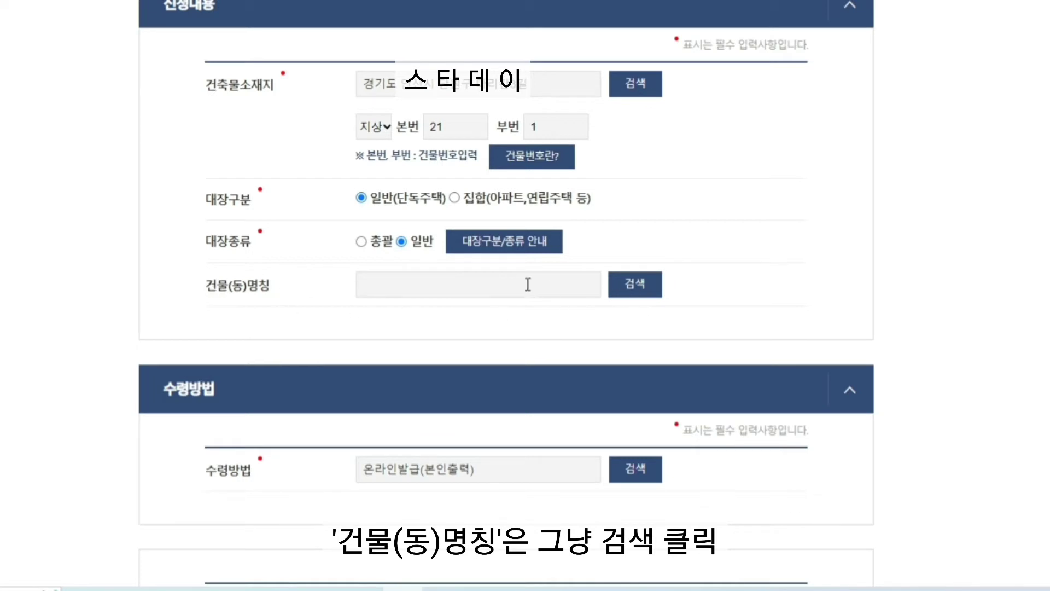
left_click(647, 300)
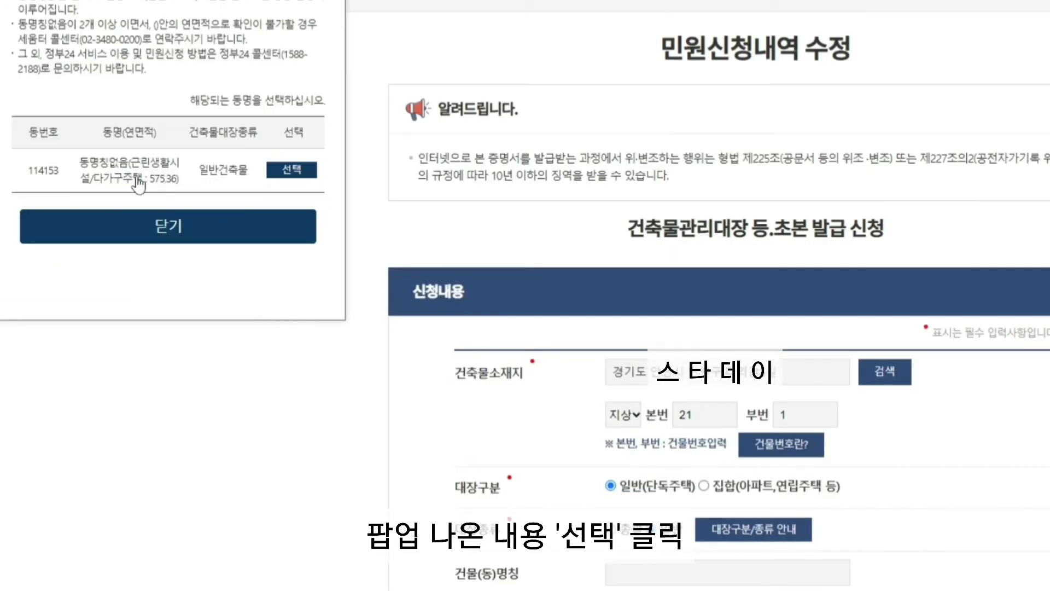
left_click_drag(85, 167, 180, 180)
left_click(300, 170)
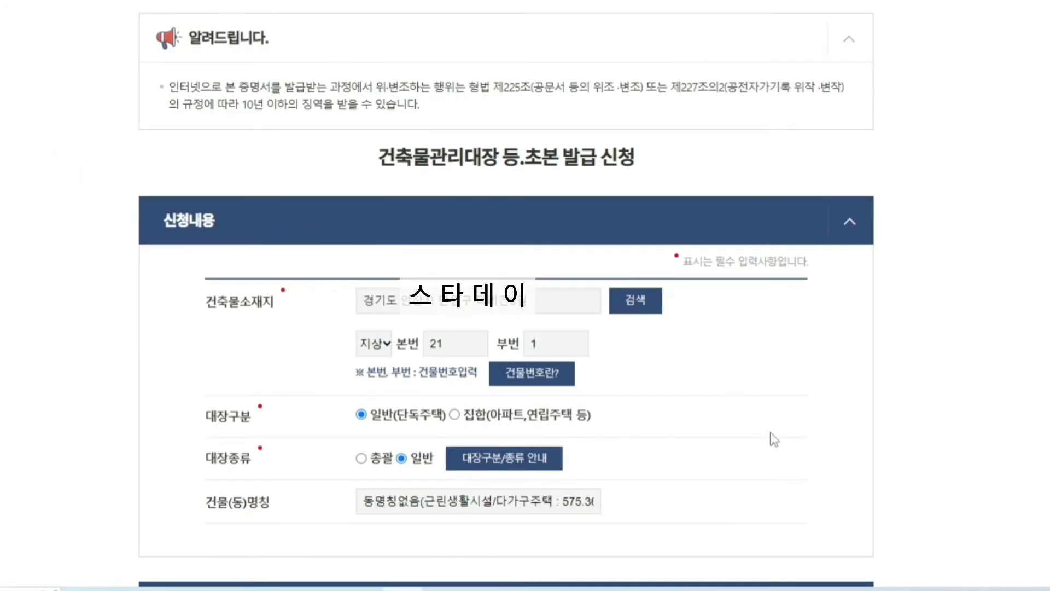
Look up the multi-household (다세대주택) building's address for 건축물소재지, and select the matching address and its 행정처리기관.
scroll(774, 437, "down", 8)
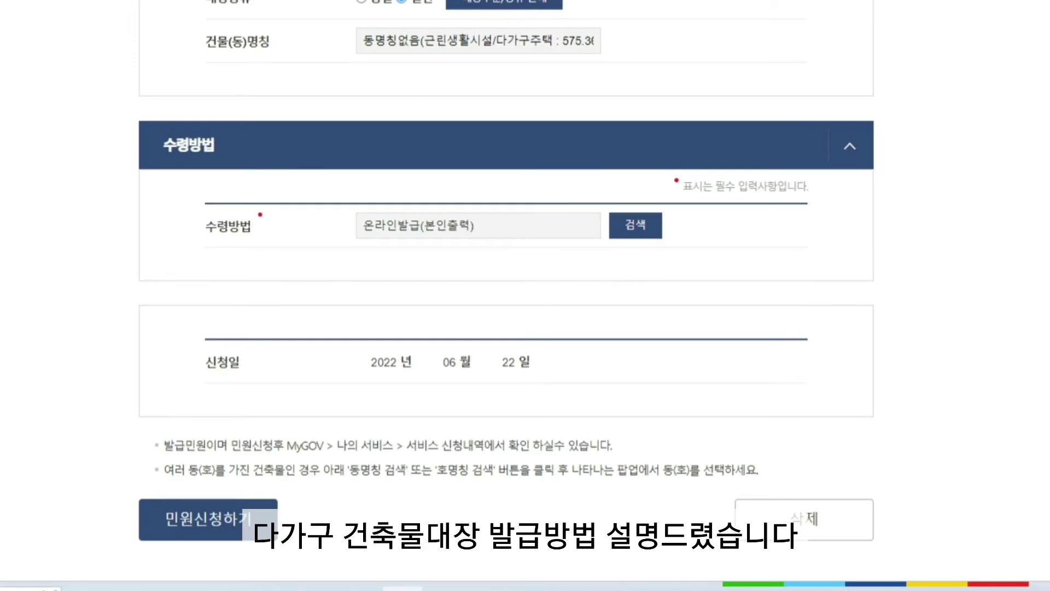
scroll(484, 511, "up", 2)
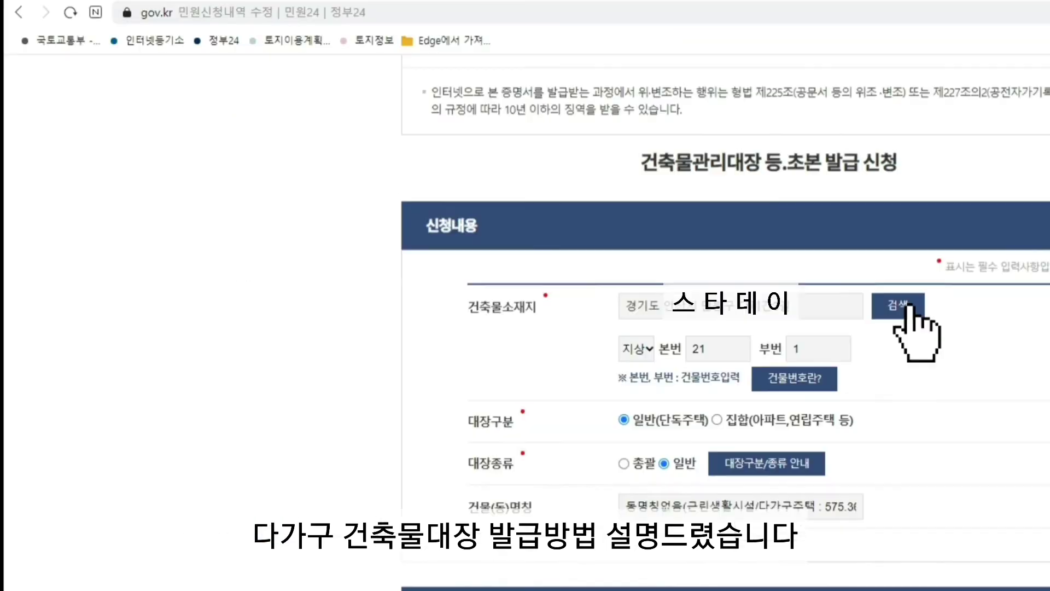
left_click(865, 316)
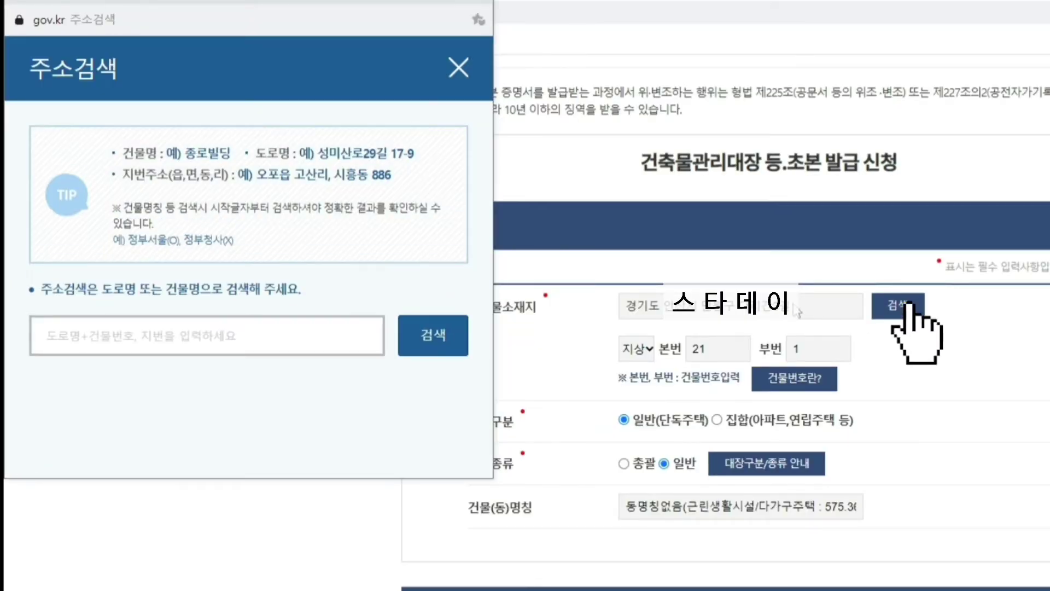
left_click(219, 345)
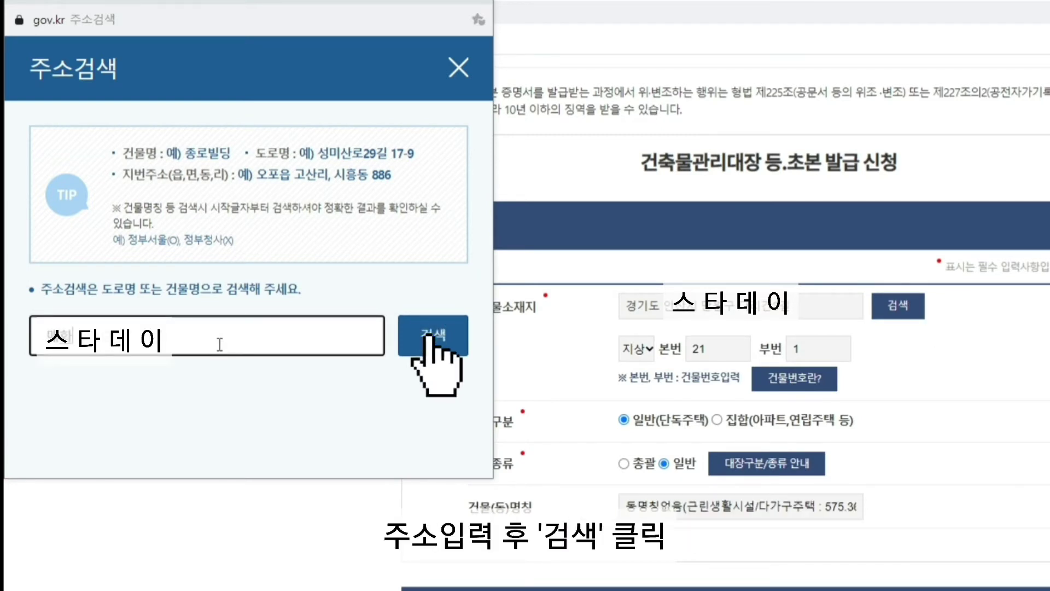
type("로")
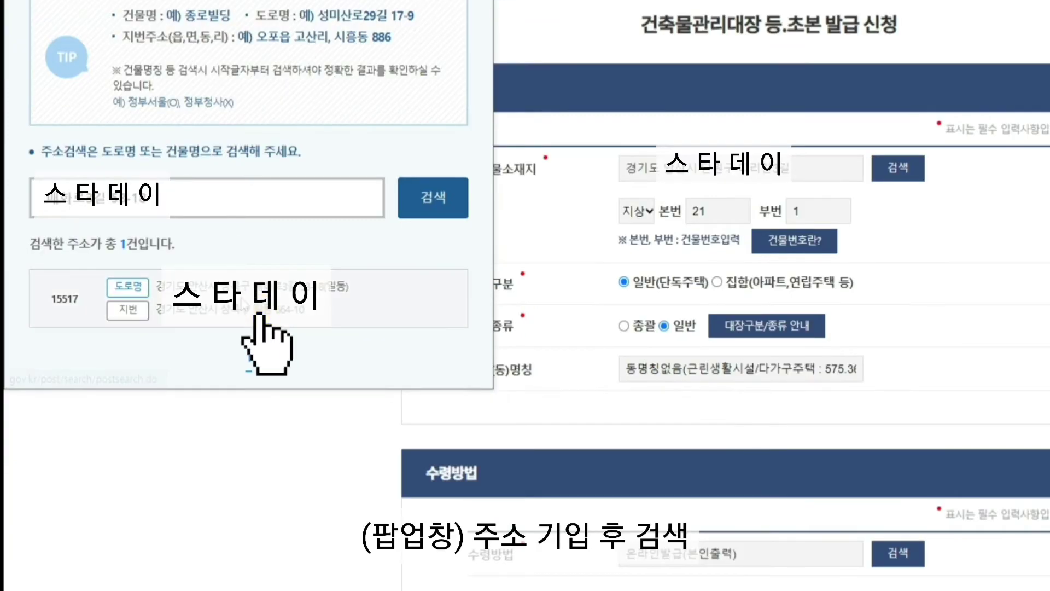
left_click(247, 297)
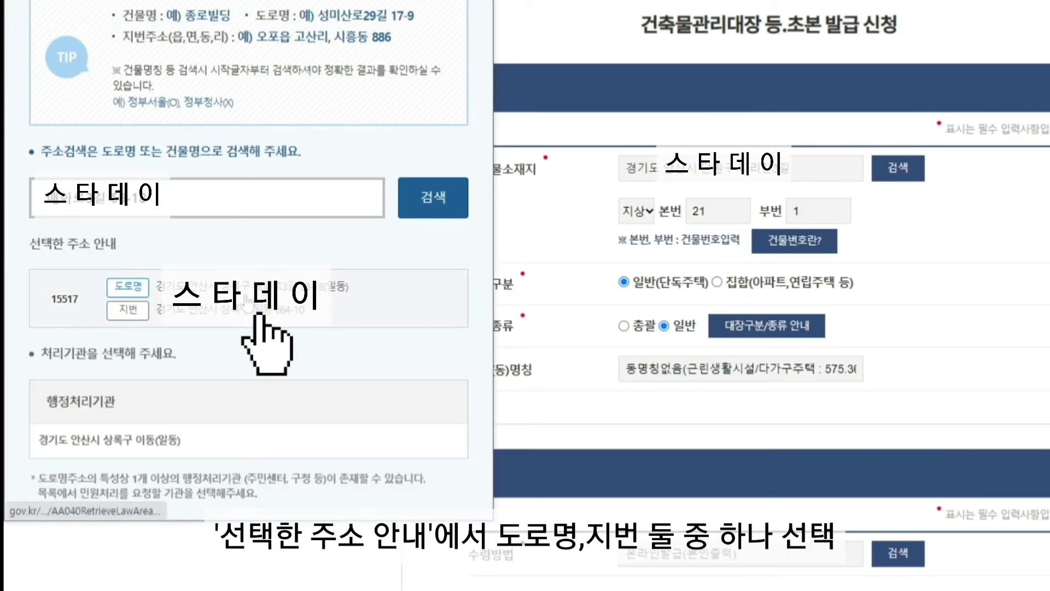
left_click(158, 432)
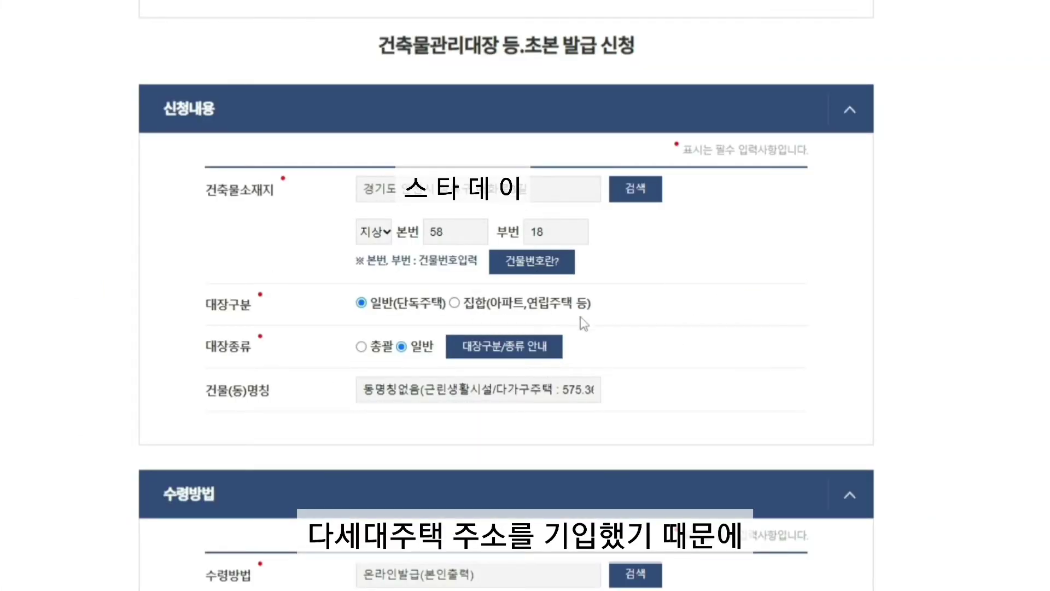
Set 대장구분 to 집합(아파트,연립주택 등) and 대장종류 to 전유부, and choose the 동명칭없음(다세대주택(13)) entry as the building name.
left_click(454, 304)
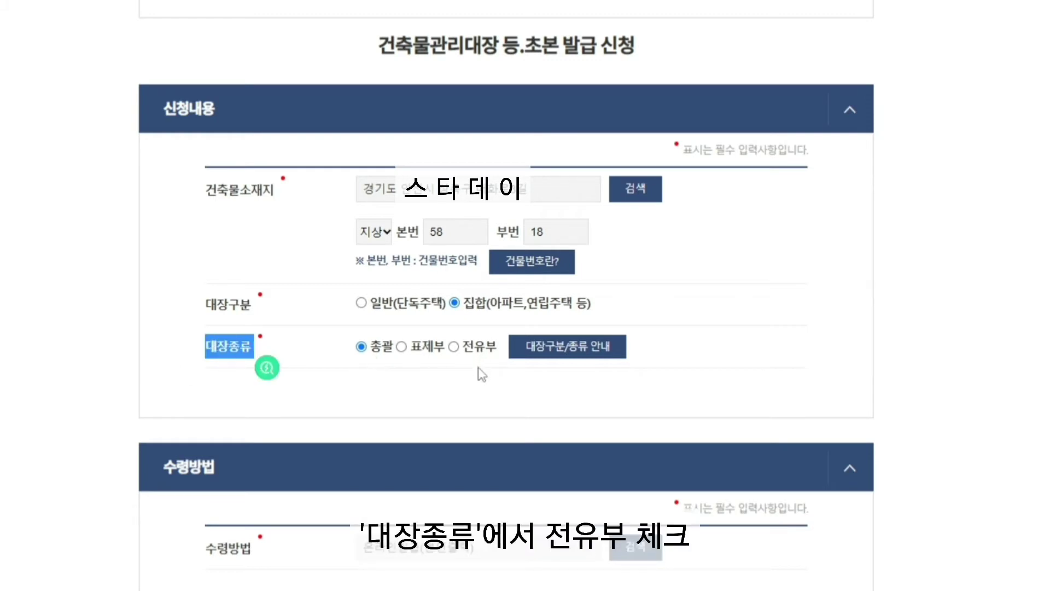
left_click(453, 346)
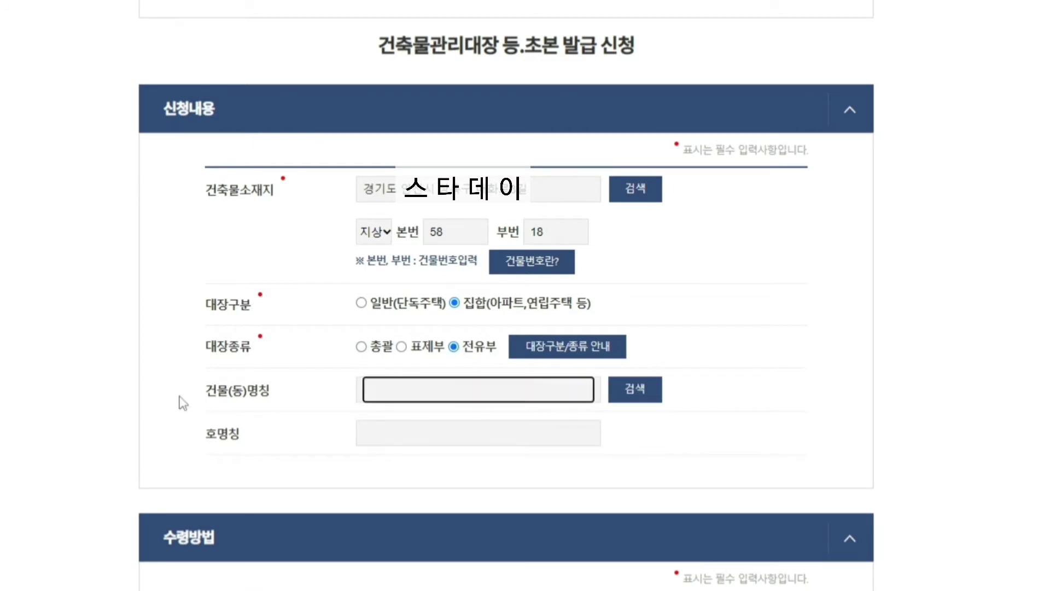
left_click_drag(180, 399, 286, 408)
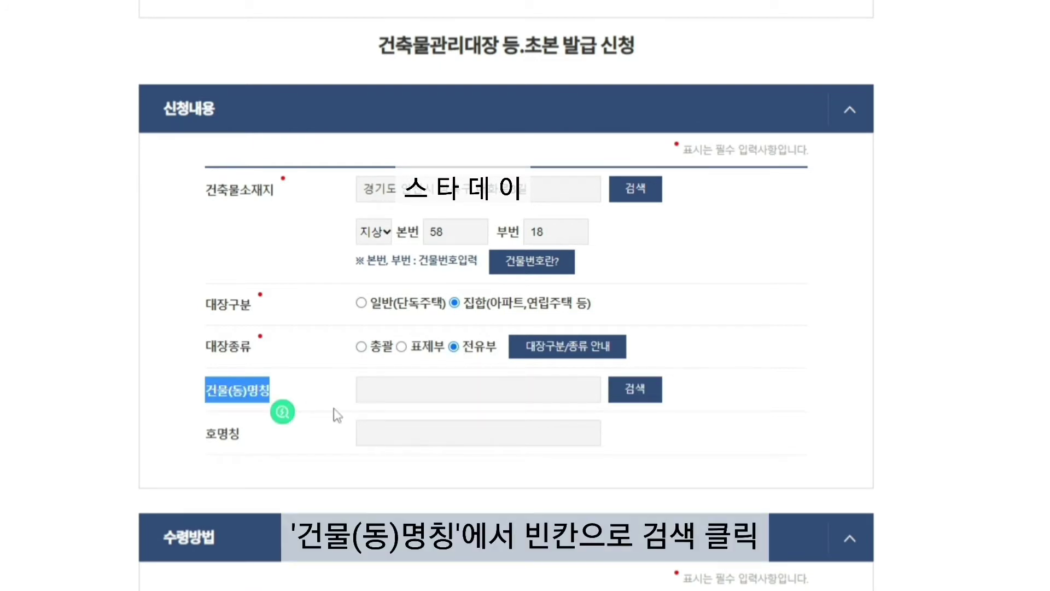
left_click(643, 388)
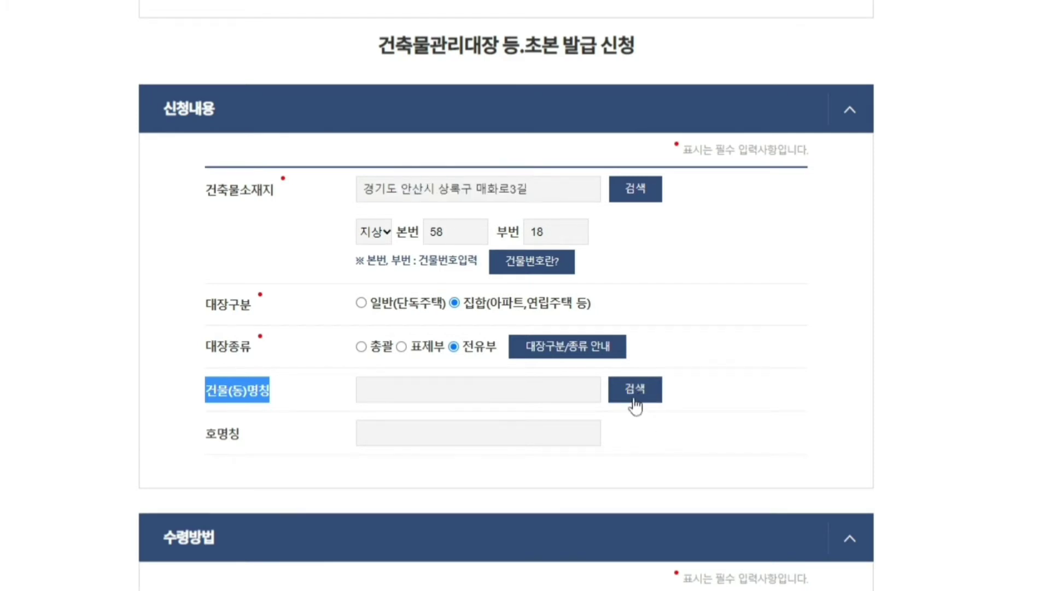
left_click(634, 399)
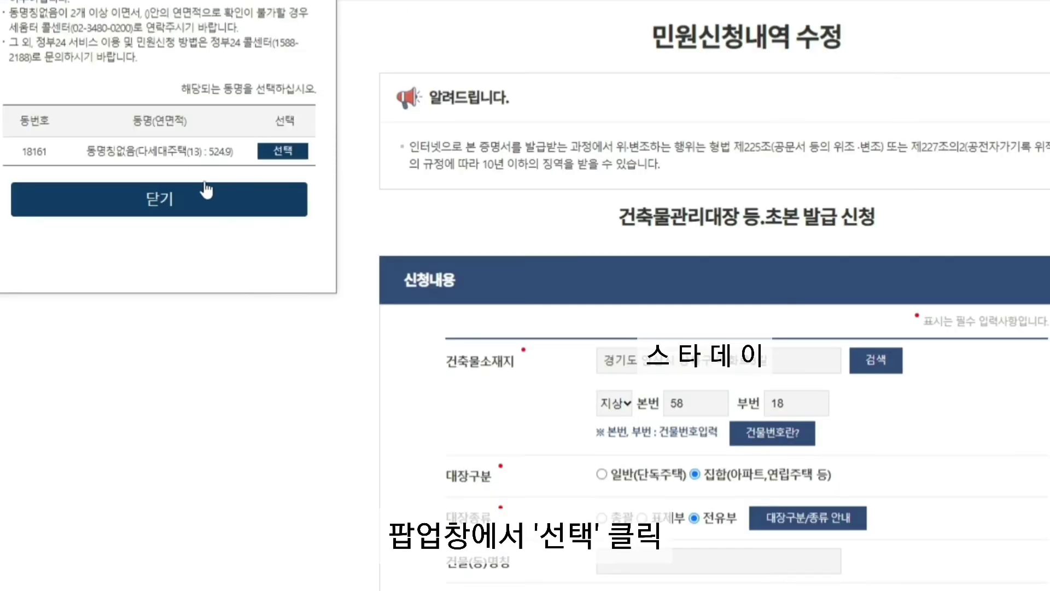
left_click_drag(85, 155, 240, 173)
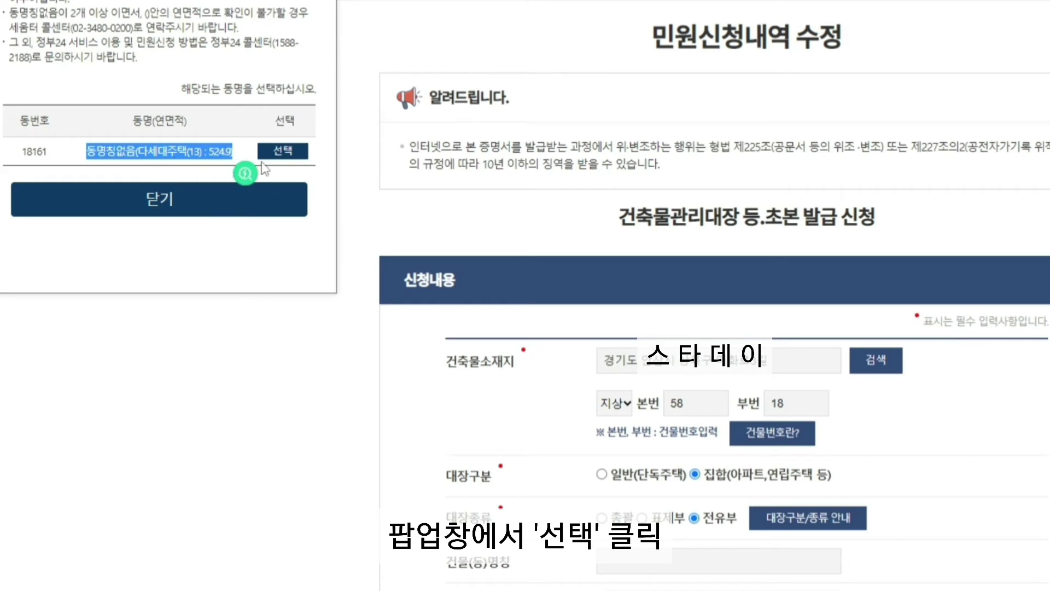
left_click(283, 152)
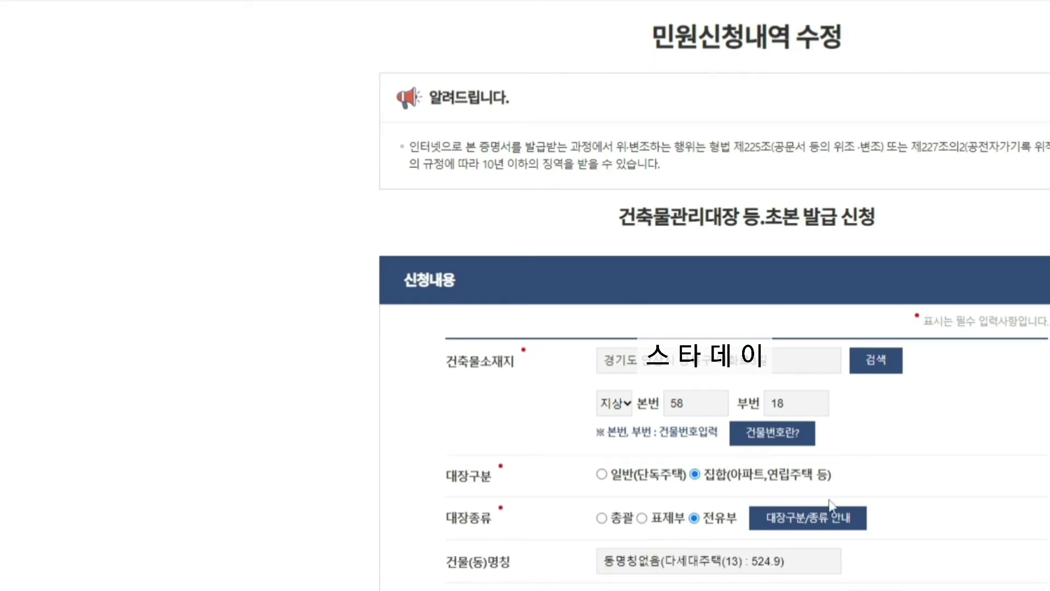
Look up the 호명칭 with a blank search and choose unit 2층201호.
scroll(877, 498, "down", 3)
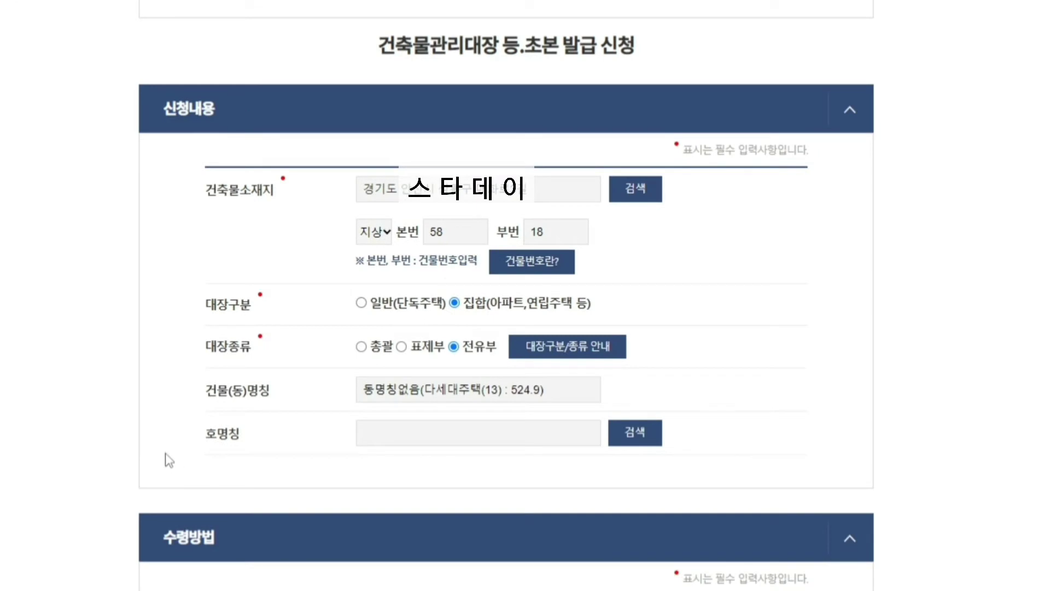
left_click_drag(173, 427, 265, 446)
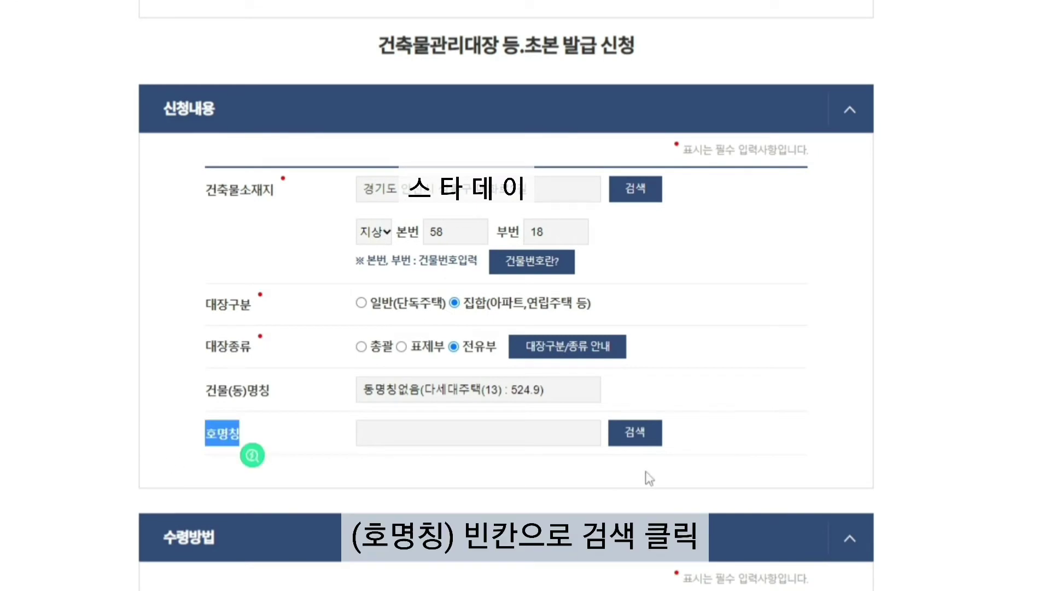
left_click(652, 437)
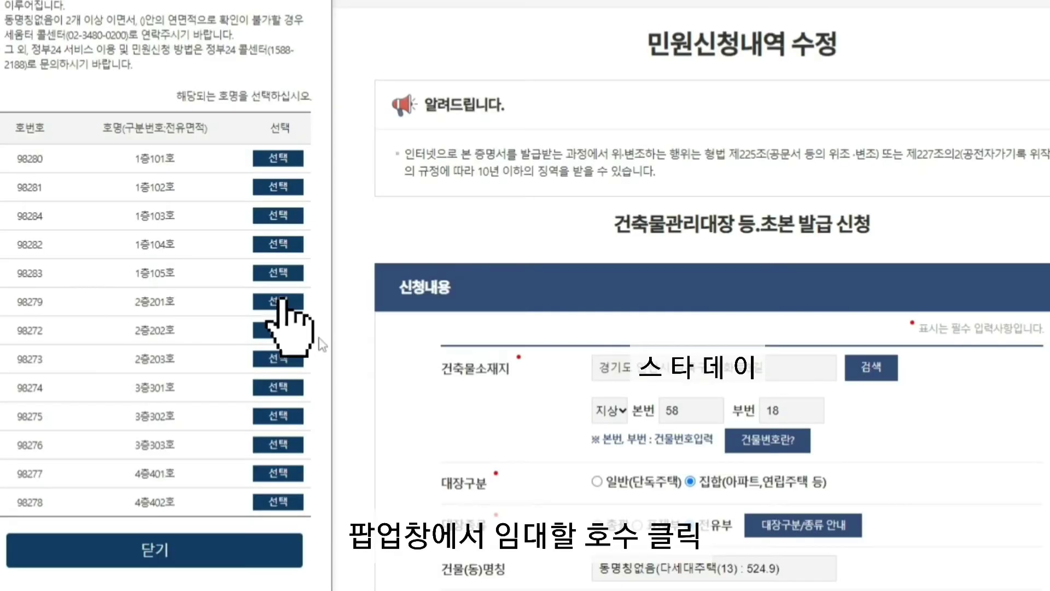
left_click(280, 301)
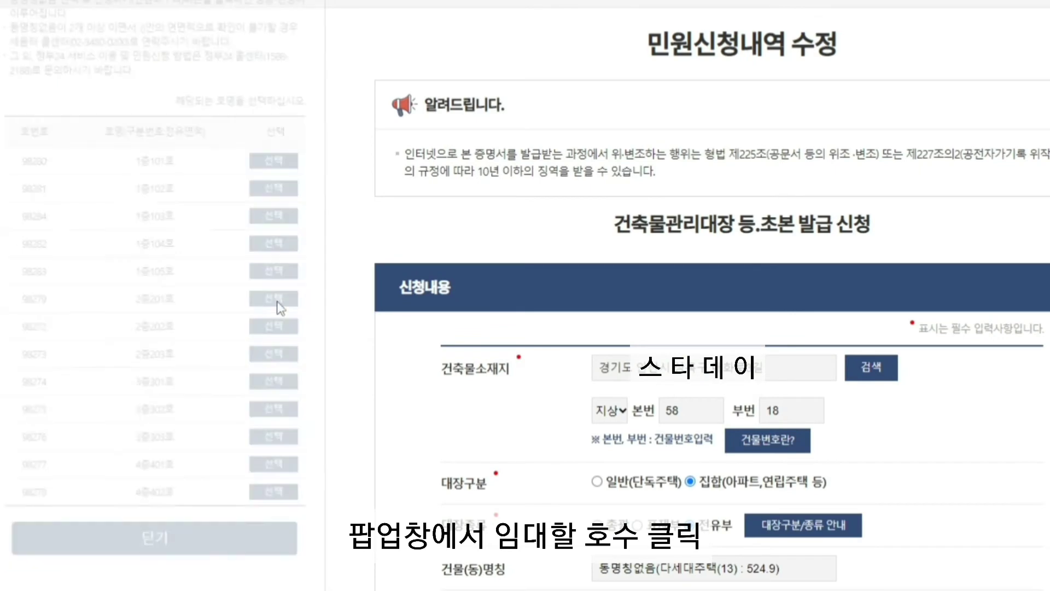
Submit the building register application and open the issued document of the fourth application listed, the one for the 다가구주택.
scroll(711, 328, "down", 5)
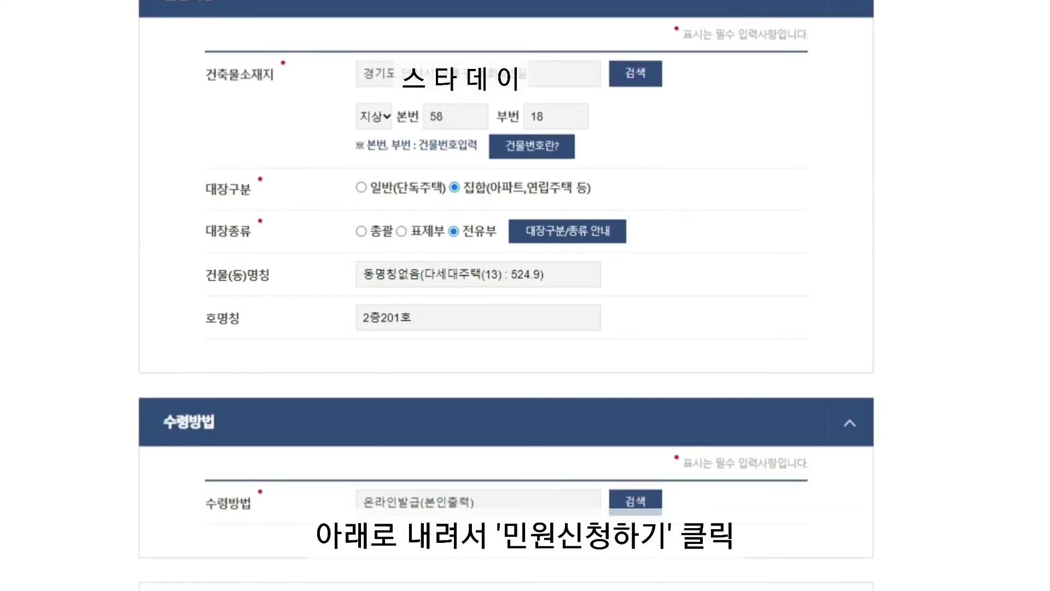
scroll(765, 574, "down", 5)
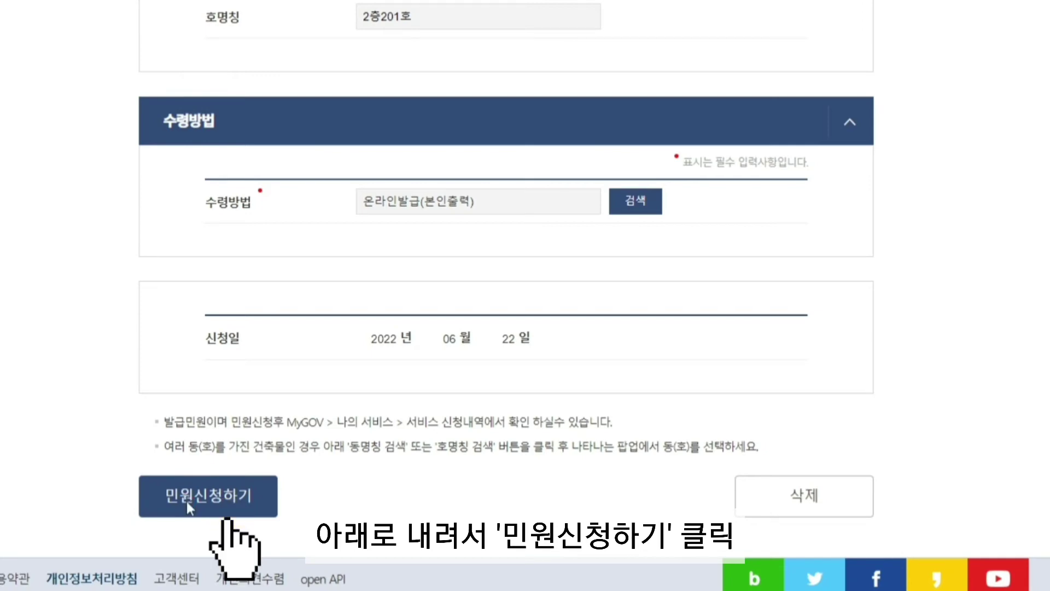
left_click(186, 501)
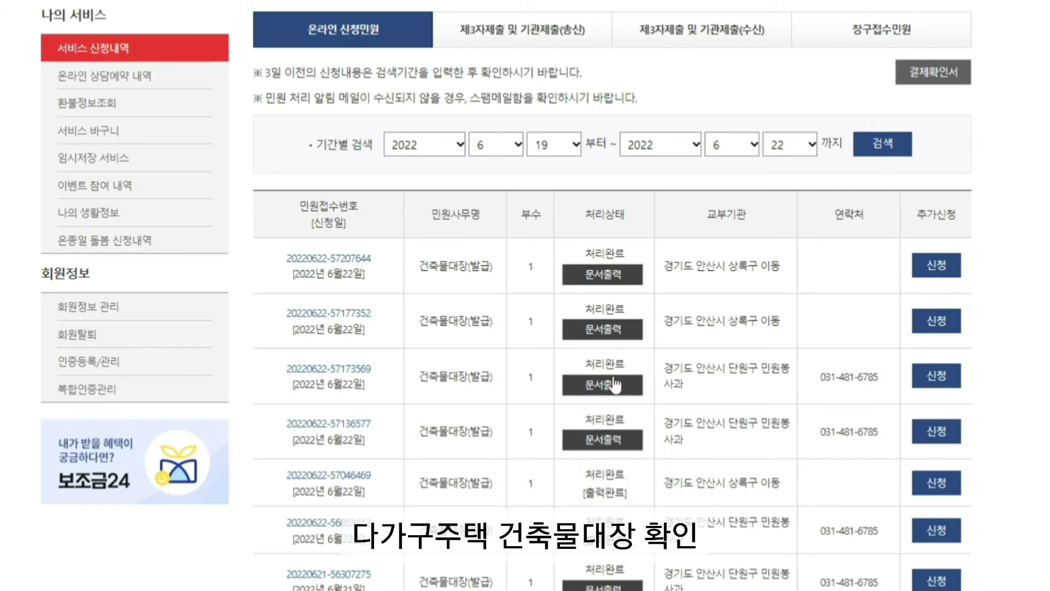
left_click(603, 439)
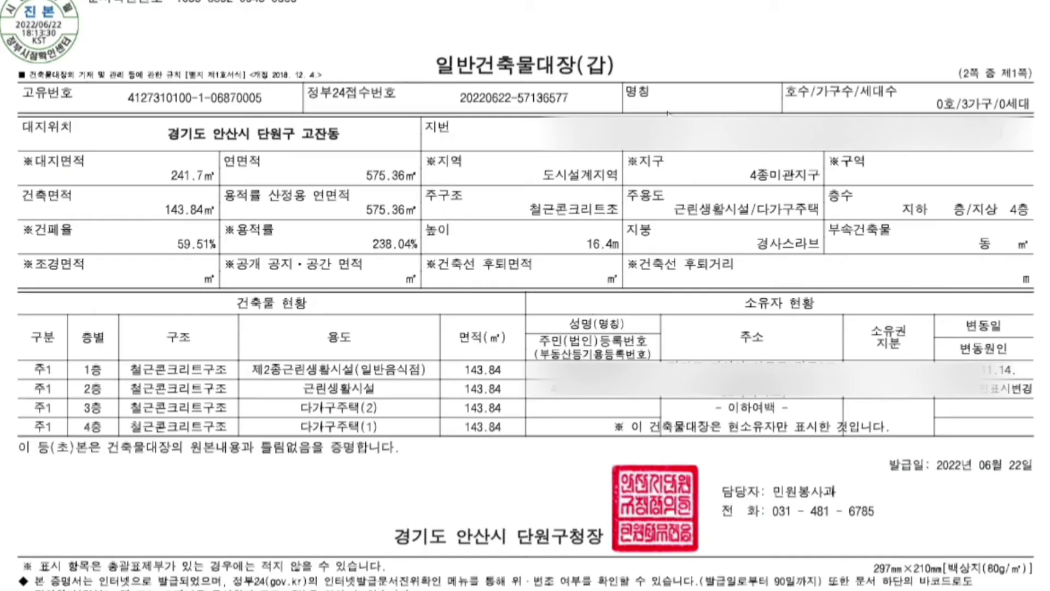